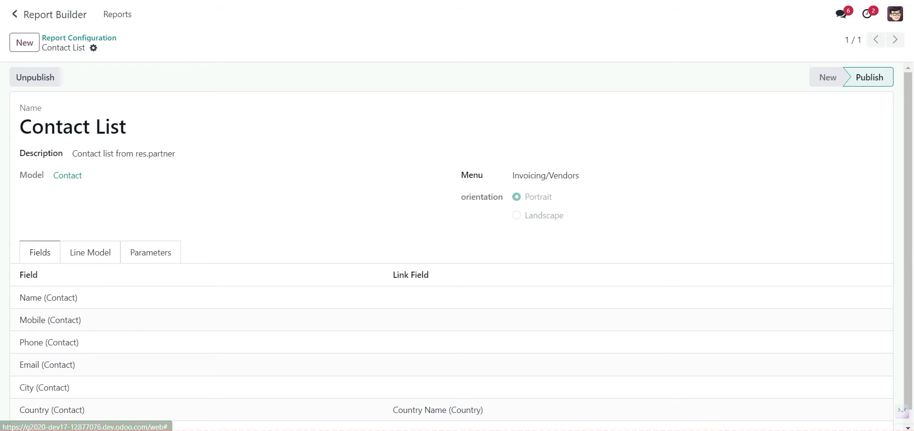
Reload the Odoo home screen and open the Contact List report wizard from the Vendors section of Invoicing.
click(16, 14)
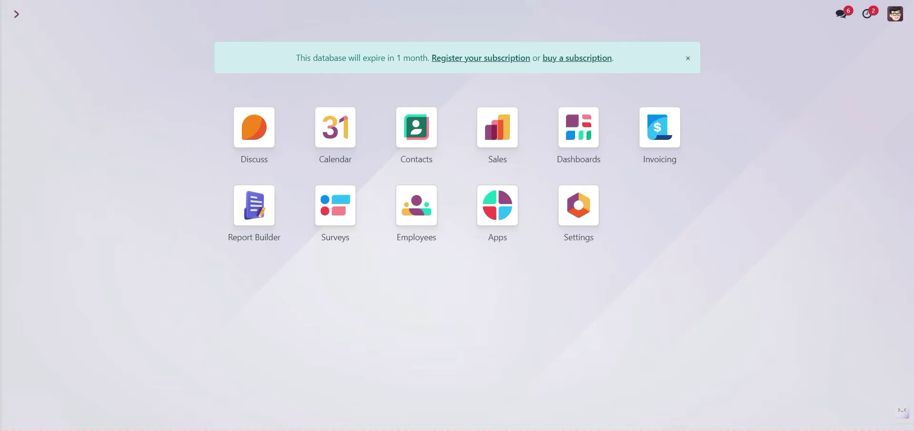
key(F5)
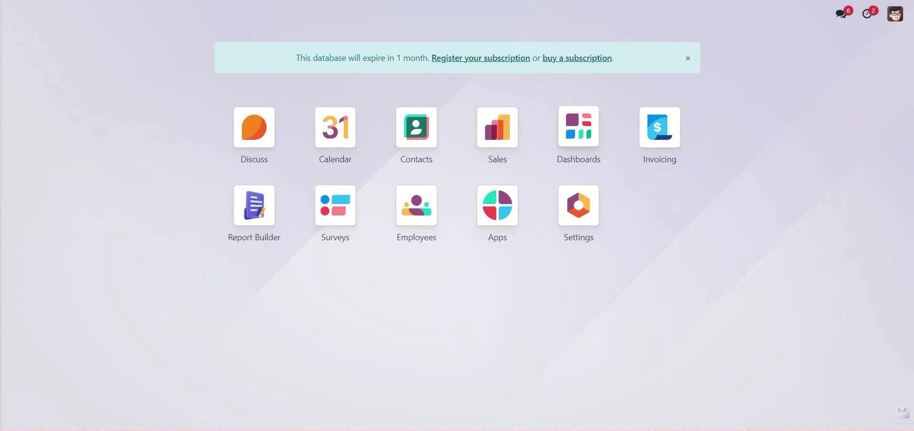
click(660, 127)
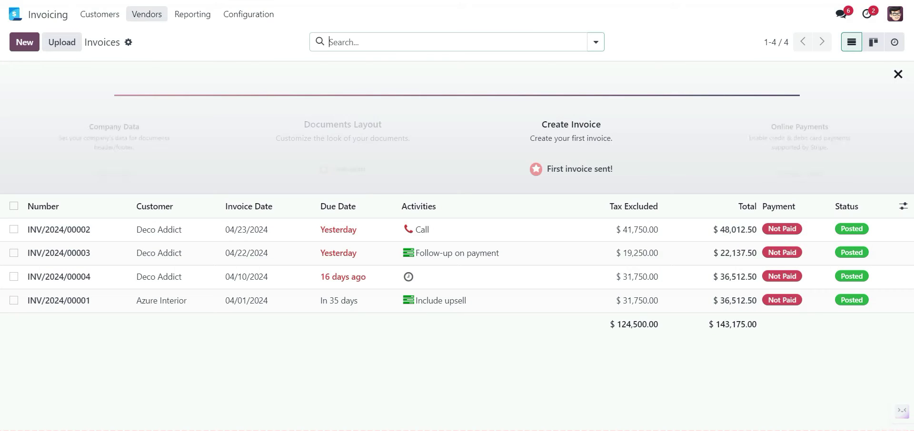
click(147, 14)
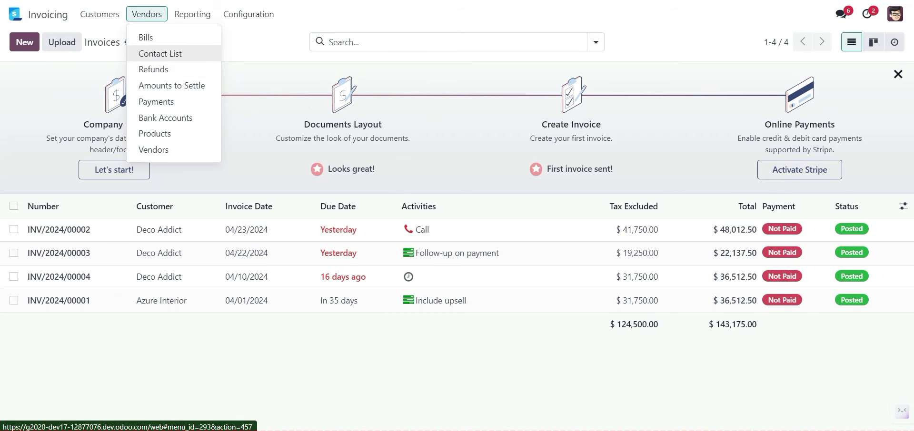
click(160, 53)
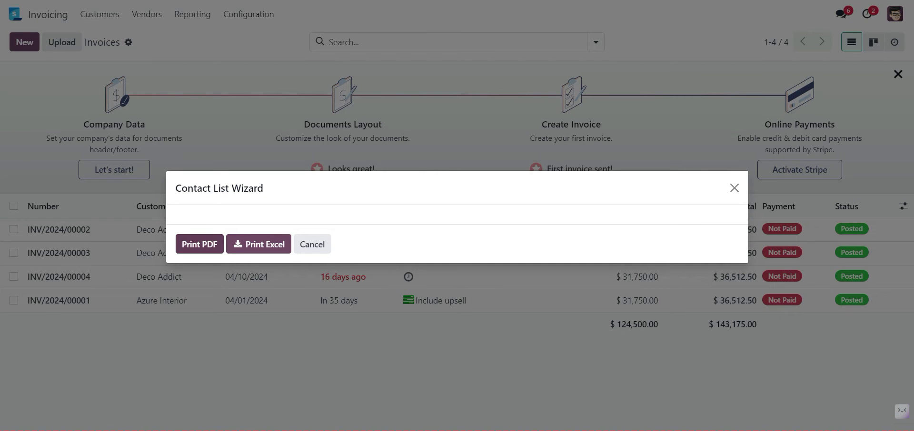
Export the Contact List report as a PDF and review the downloaded document through its last page.
click(200, 245)
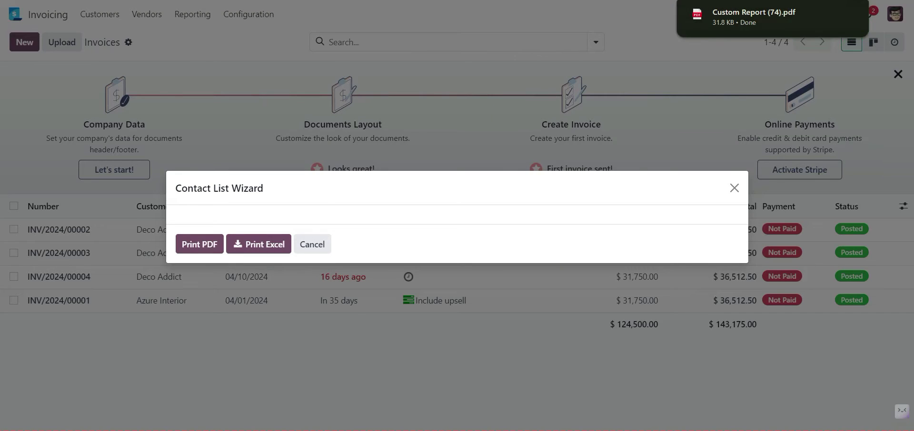
click(754, 13)
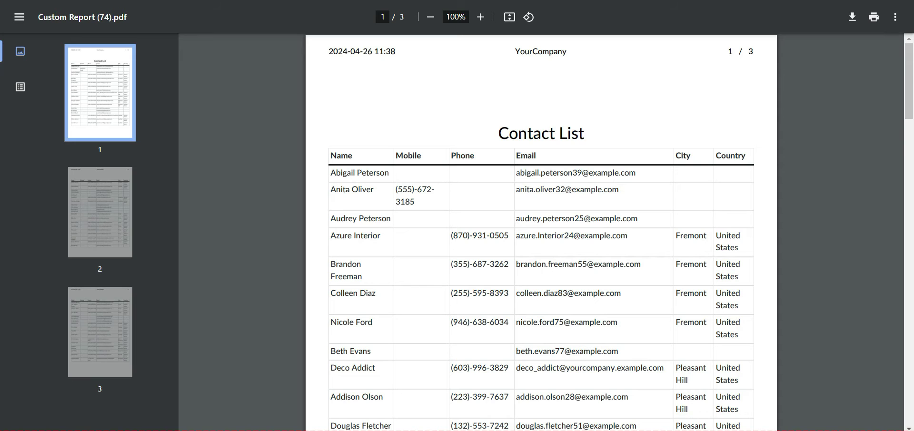
mouse_move(908, 81)
mouse_down()
mouse_move(909, 388)
mouse_move(909, 81)
mouse_up()
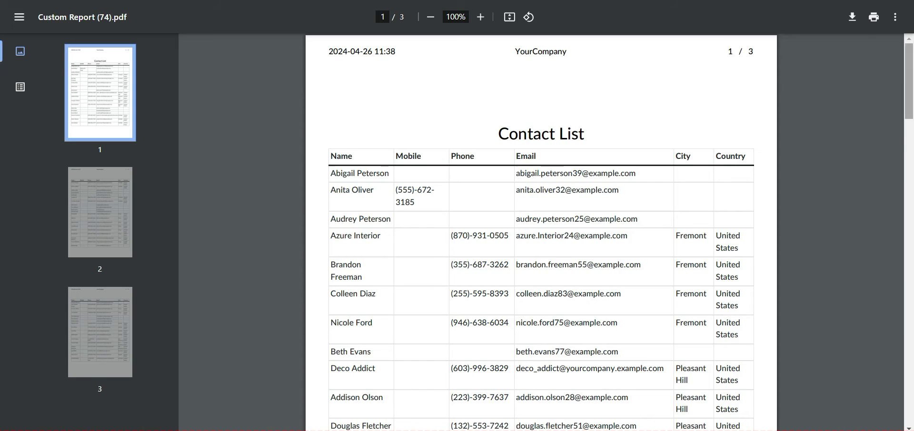
scroll(541, 232, down, 20)
scroll(541, 231, down, 10)
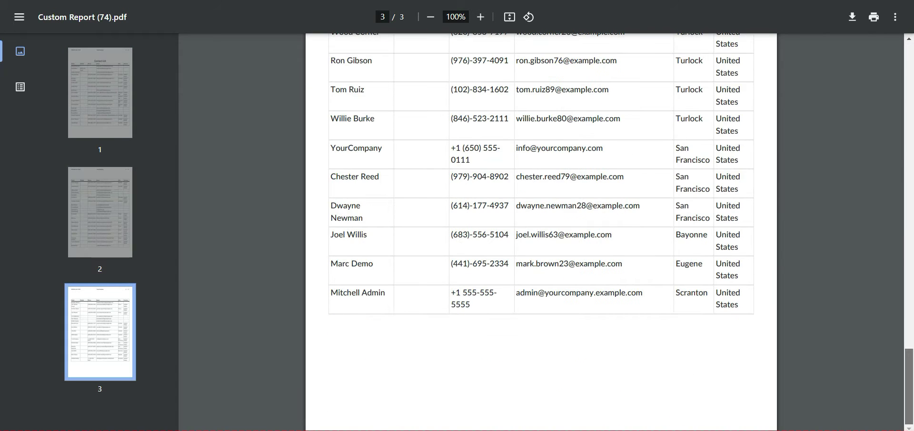
scroll(542, 231, up, 20)
click(190, 1)
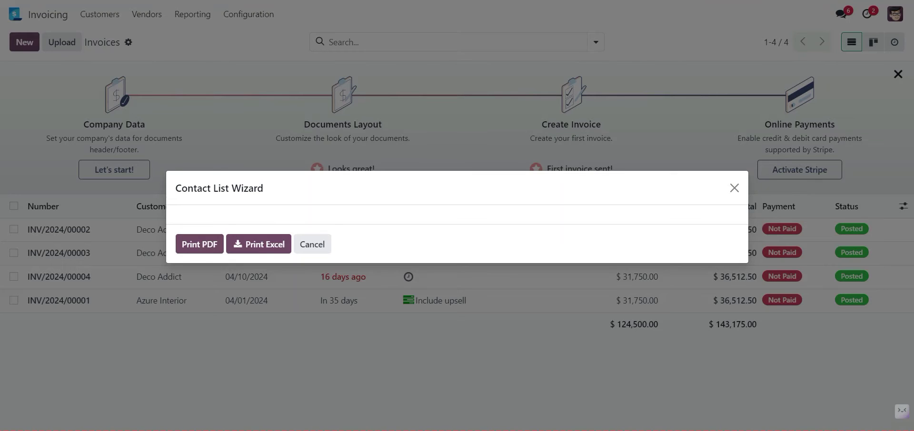
Export the Contact List report to Excel and view the downloaded contact_list.xlsx in the spreadsheet program.
click(258, 245)
click(860, 0)
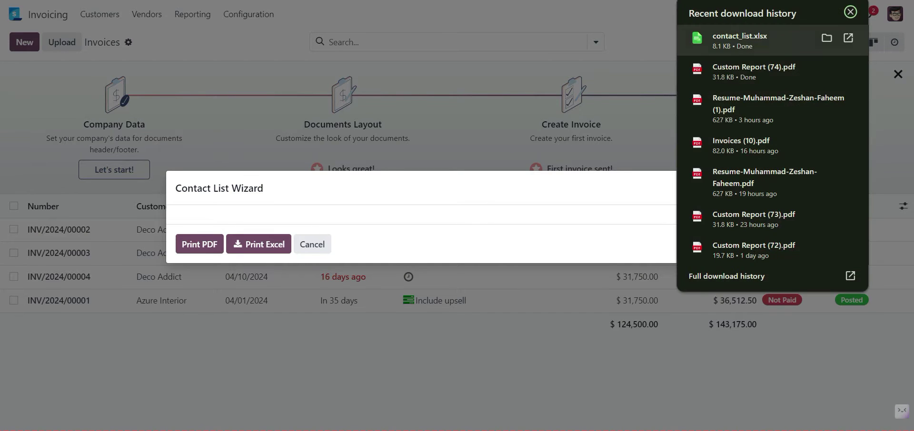
click(740, 41)
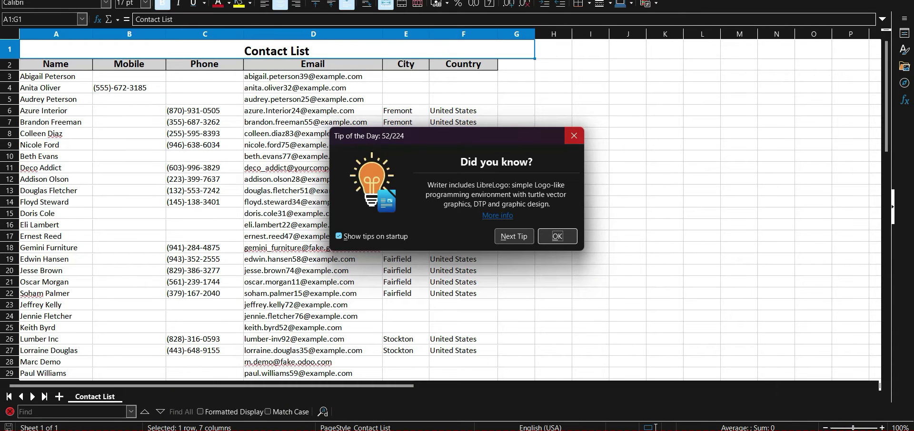
click(574, 136)
click(56, 110)
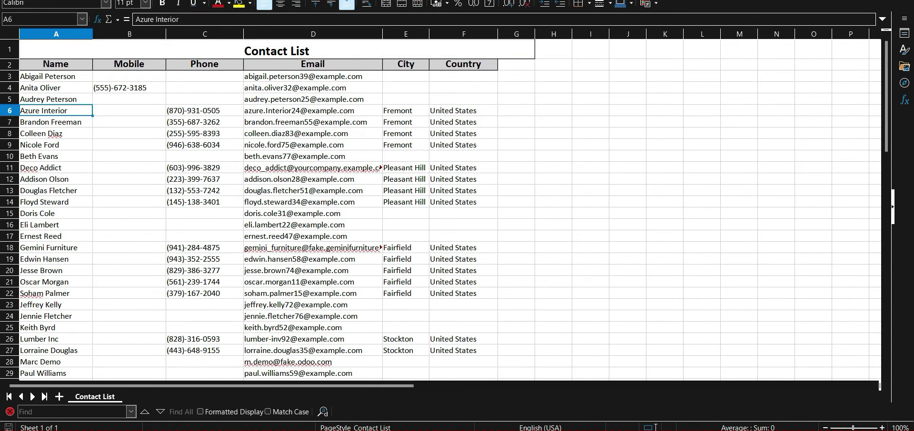
mouse_move(886, 98)
mouse_down()
mouse_move(886, 280)
mouse_move(886, 100)
mouse_up()
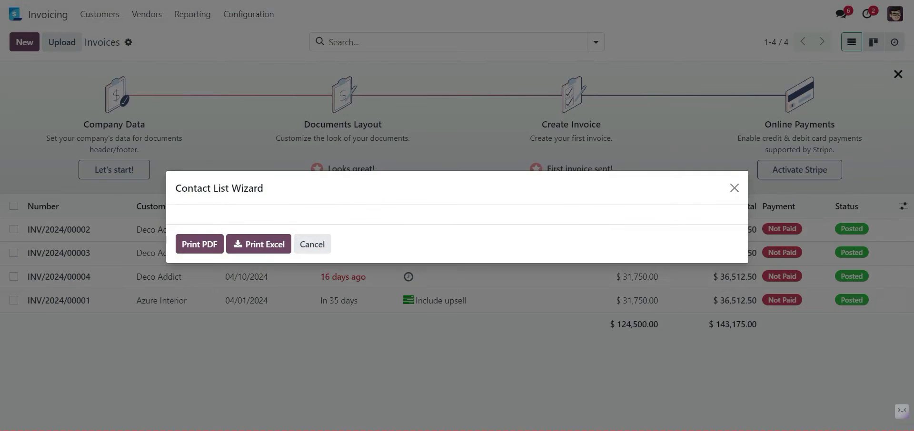
Cancel the Contact List wizard and create a new report named "Sales Orders List" in Report Builder.
click(312, 244)
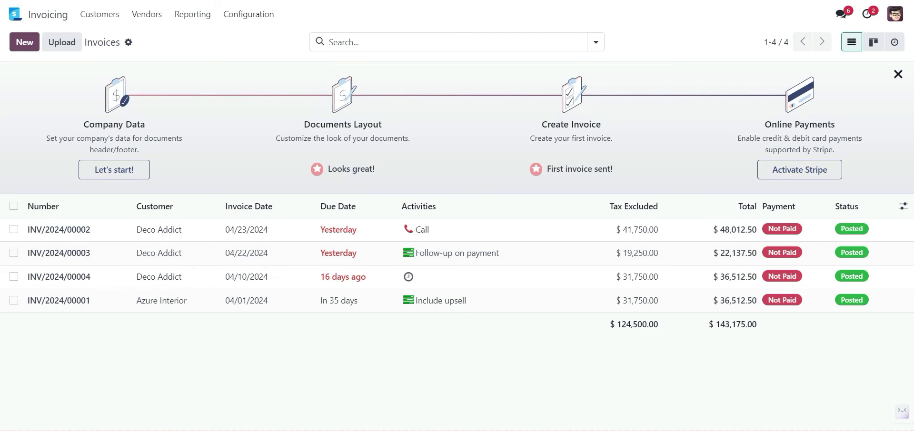
click(16, 14)
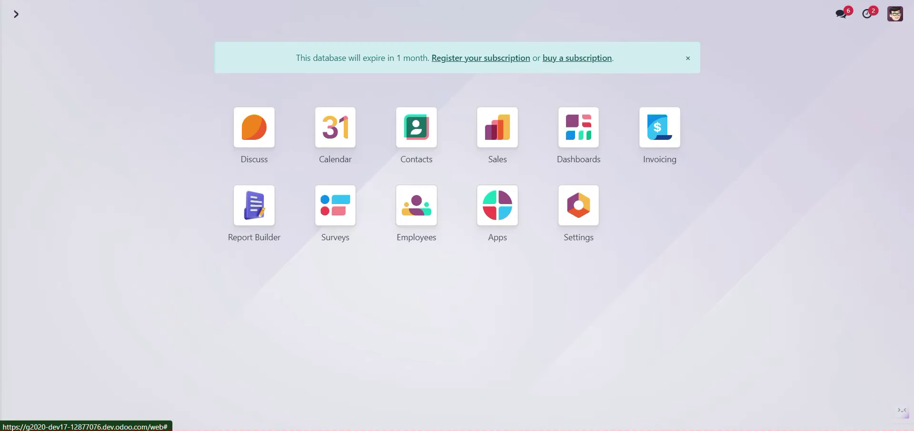
click(254, 205)
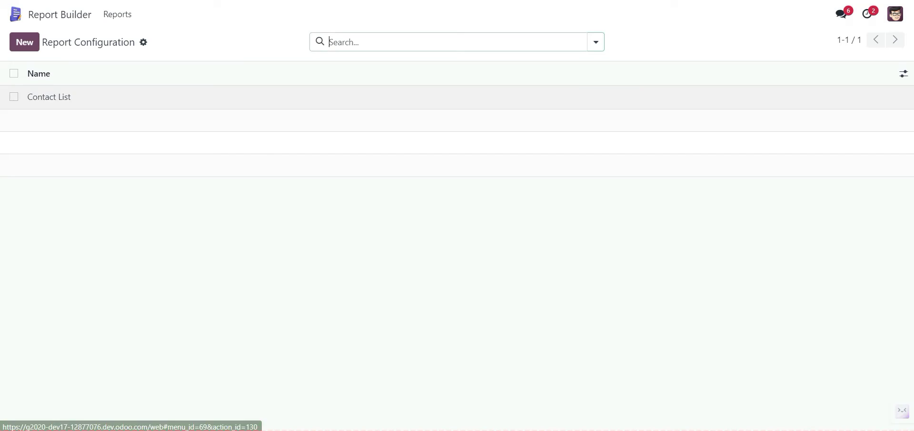
click(24, 42)
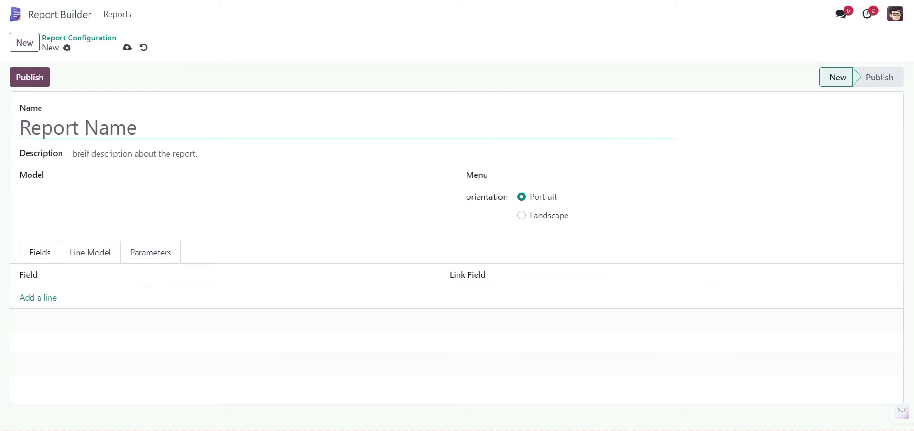
text(S)
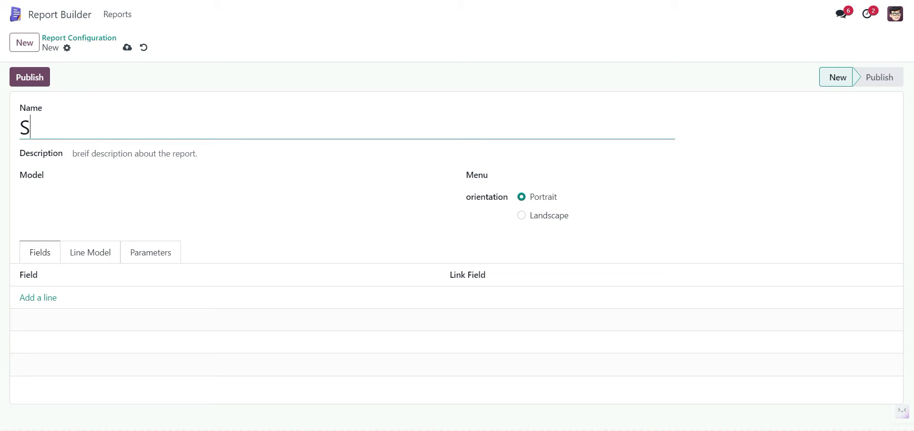
text(ales Orders List)
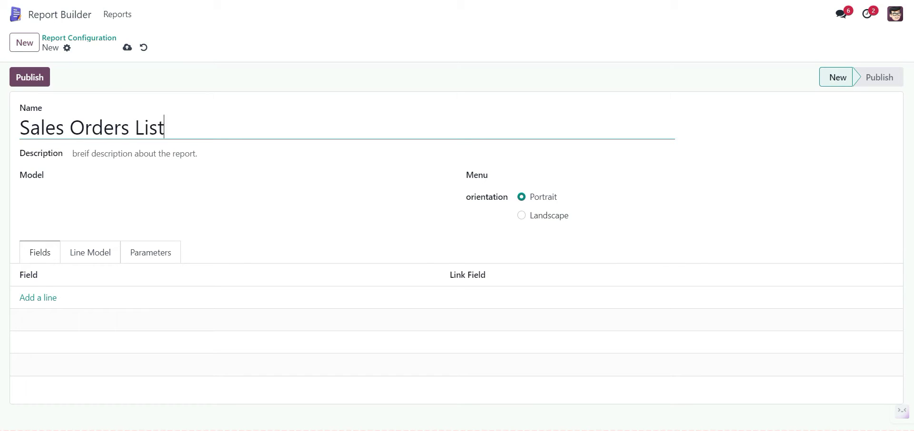
Set the model of the new report to Sales Order, found by searching for sale.order.
click(250, 176)
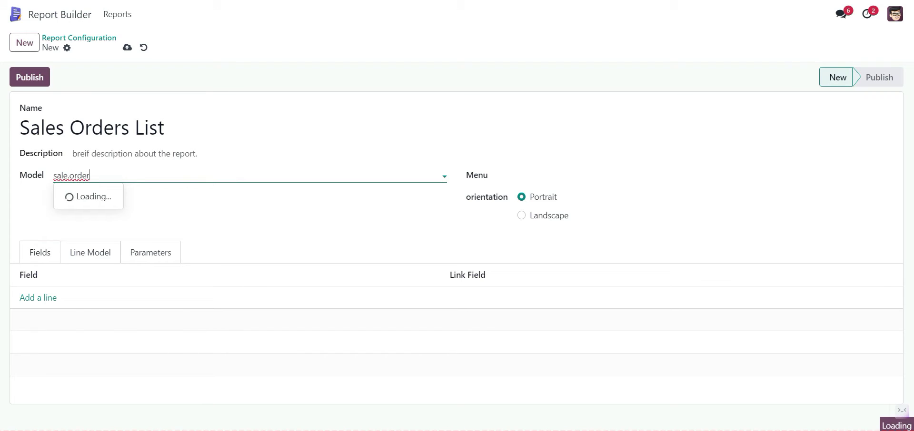
key(Return)
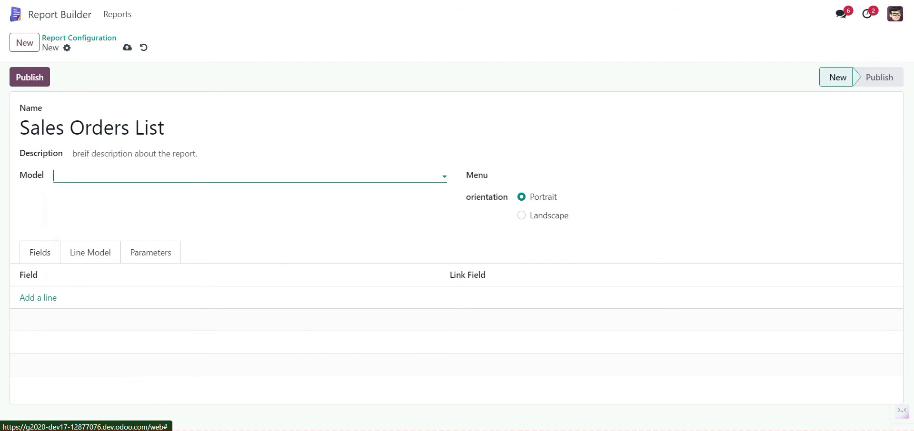
click(705, 177)
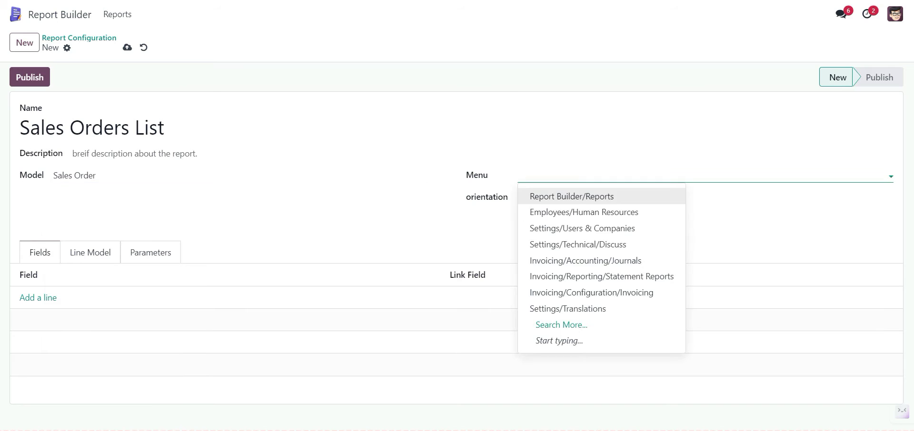
click(362, 296)
Add the Order Reference (Sales Order) field as the first report line, searching the fields for "name".
click(39, 298)
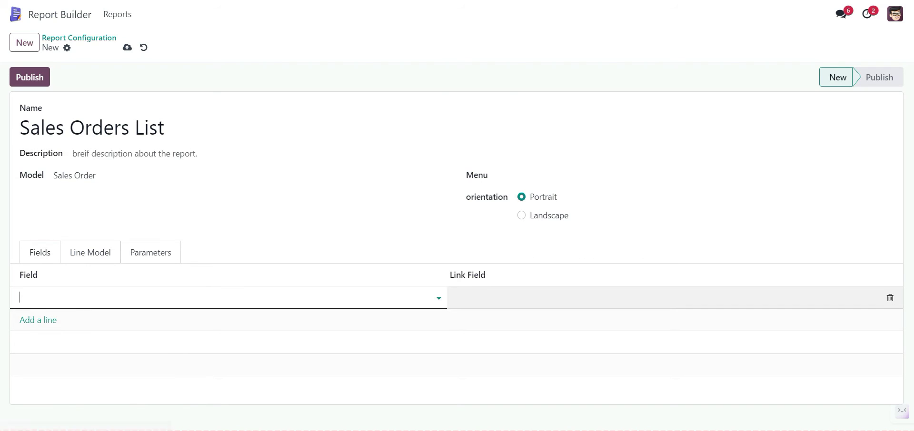
click(62, 278)
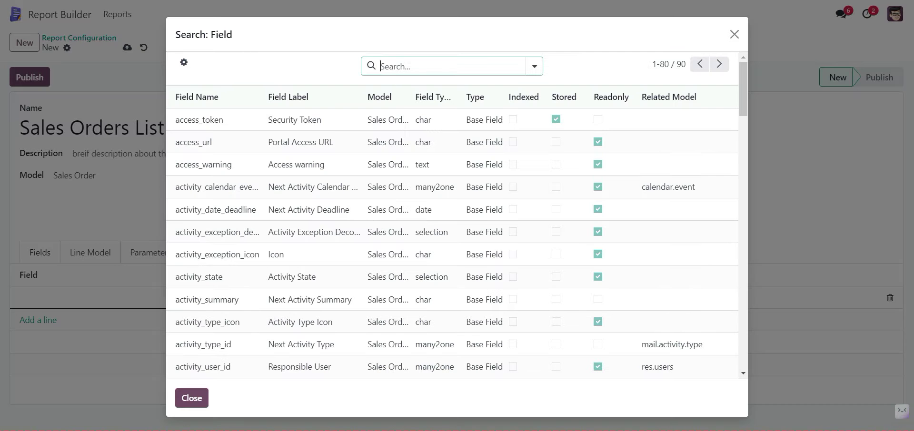
text(name)
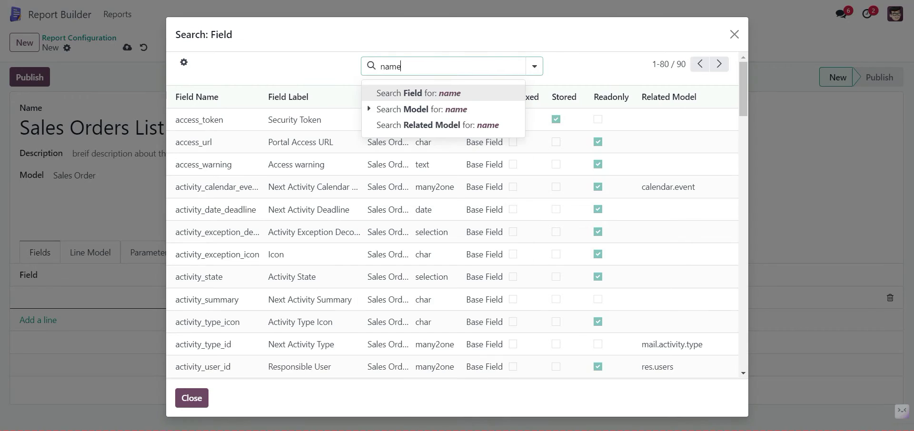
key(Return)
click(206, 232)
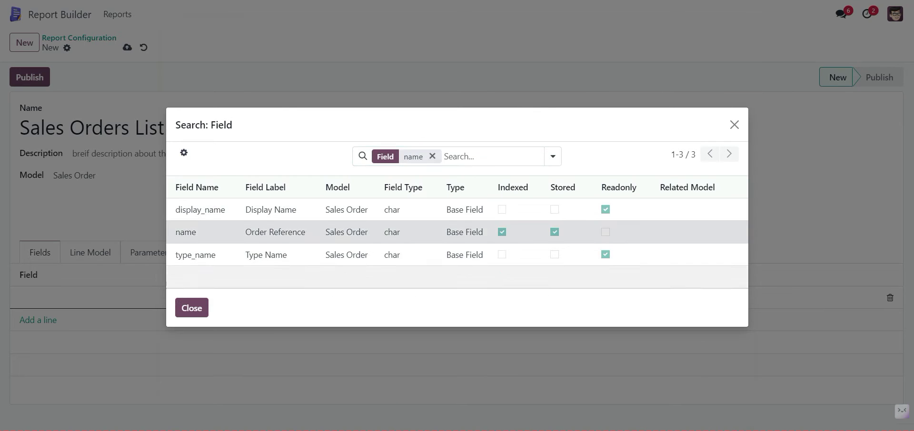
Add the Customer (Sales Order) field as the second report line, searching the fields for "custom".
click(38, 320)
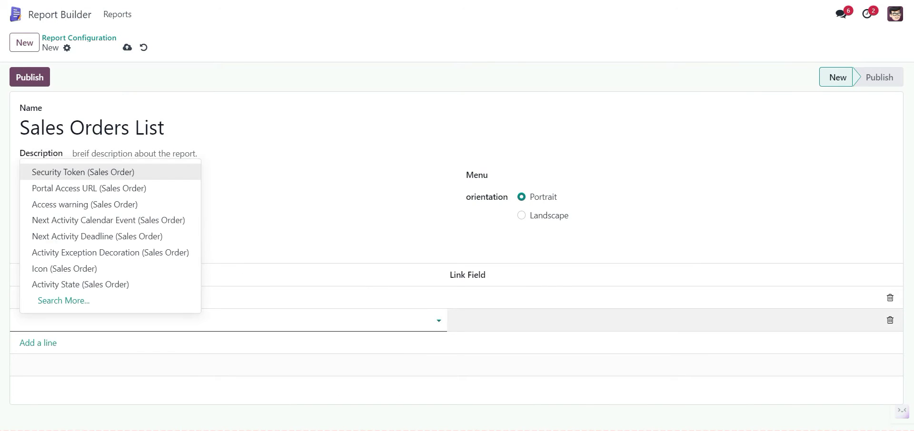
click(63, 301)
text(custom)
key(Return)
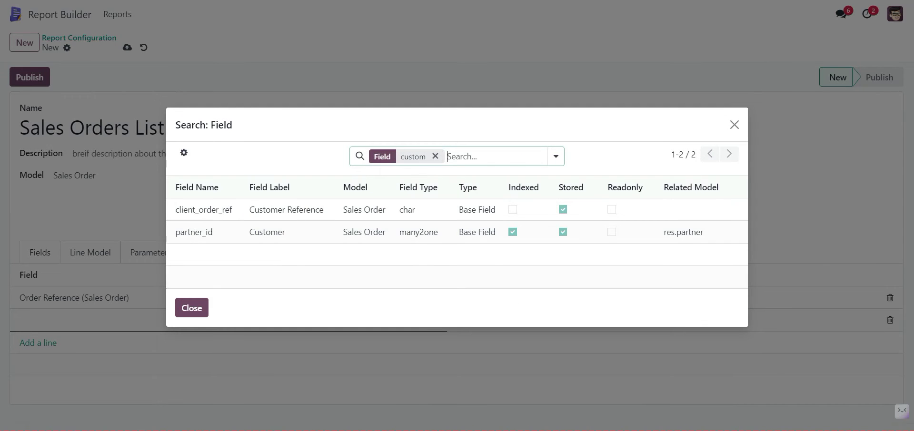
click(194, 232)
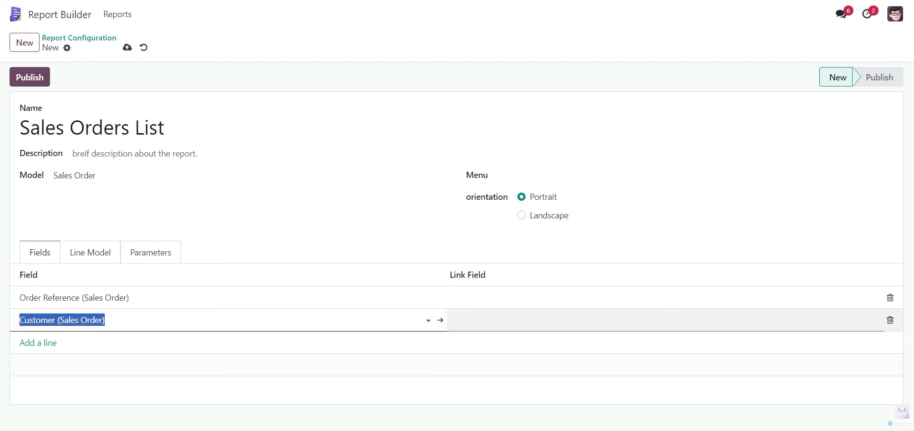
Link the Customer line to the Name (Contact) field, searching the link fields for "name".
click(523, 321)
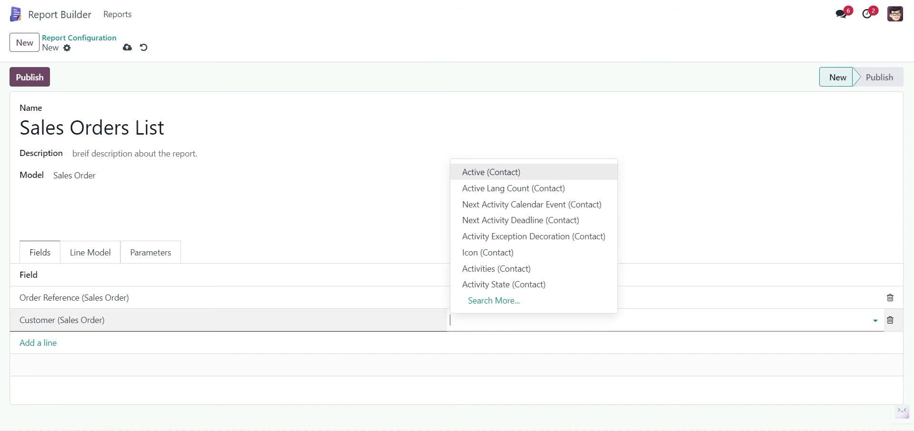
click(494, 301)
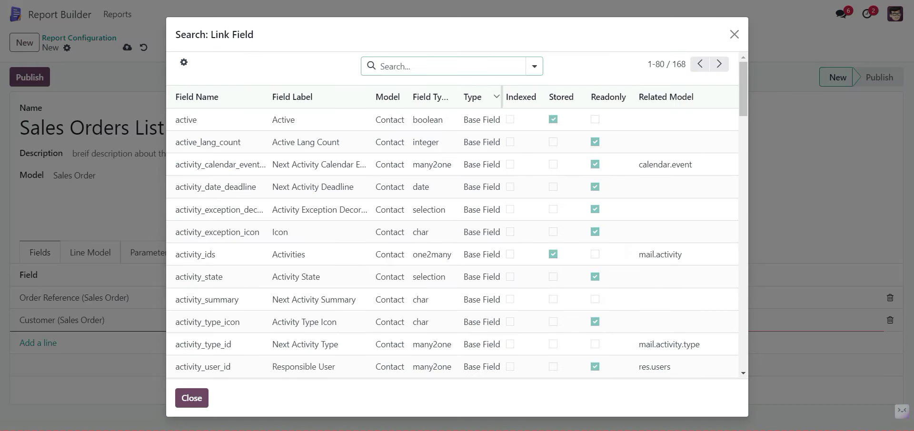
text(name)
key(Return)
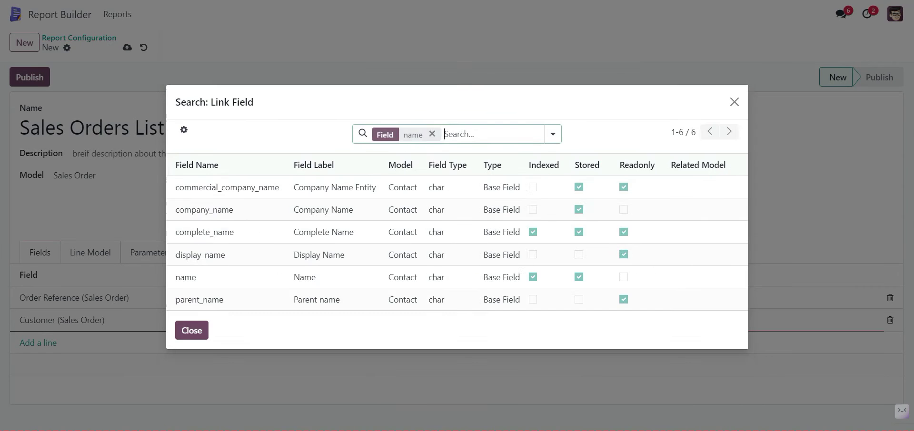
click(305, 277)
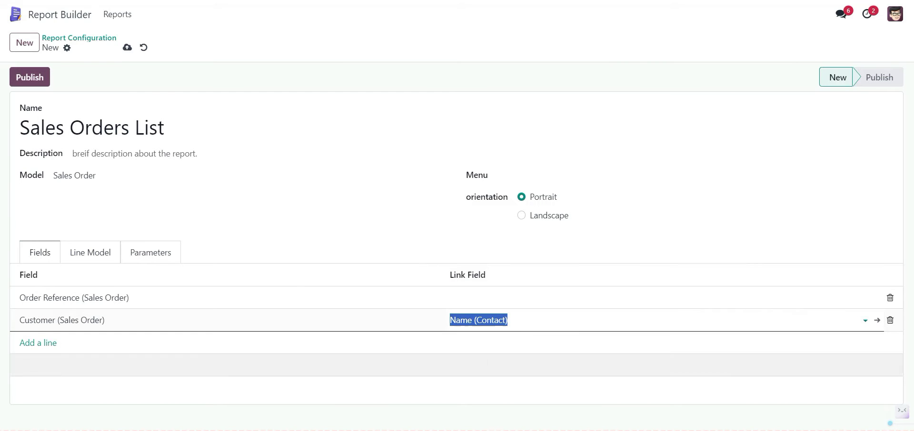
Add the Order Date (Sales Order) field as the third report line, searching the fields for "order", and save the report.
click(39, 342)
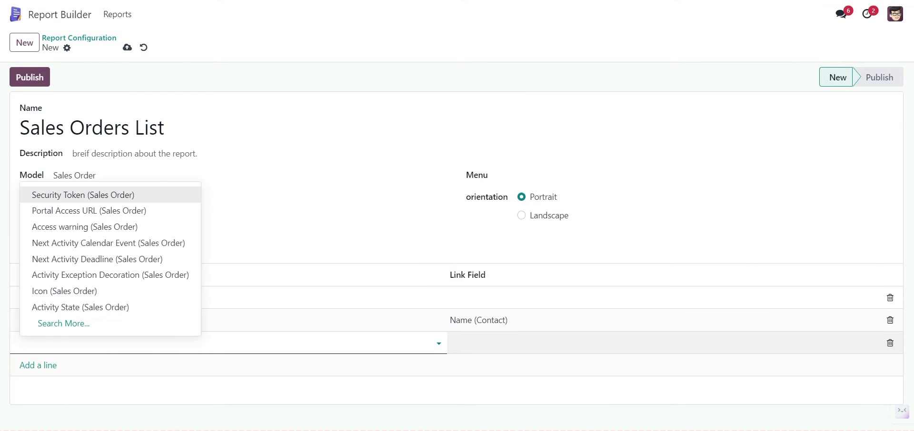
click(61, 323)
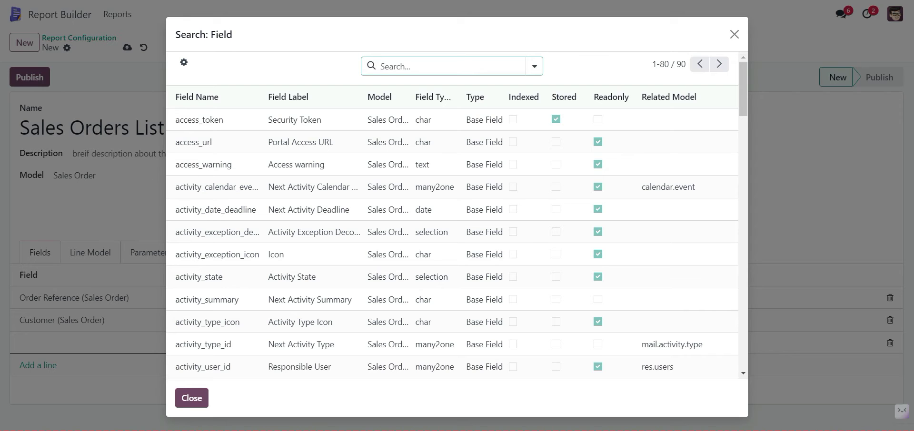
text(order)
key(Return)
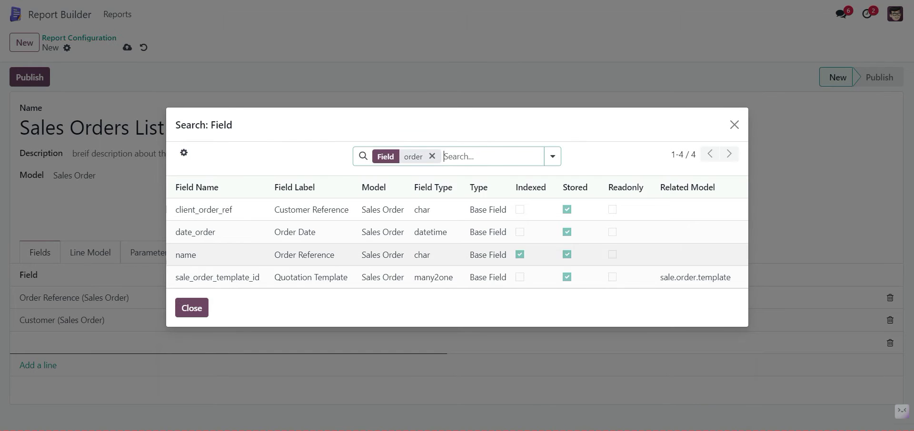
click(296, 232)
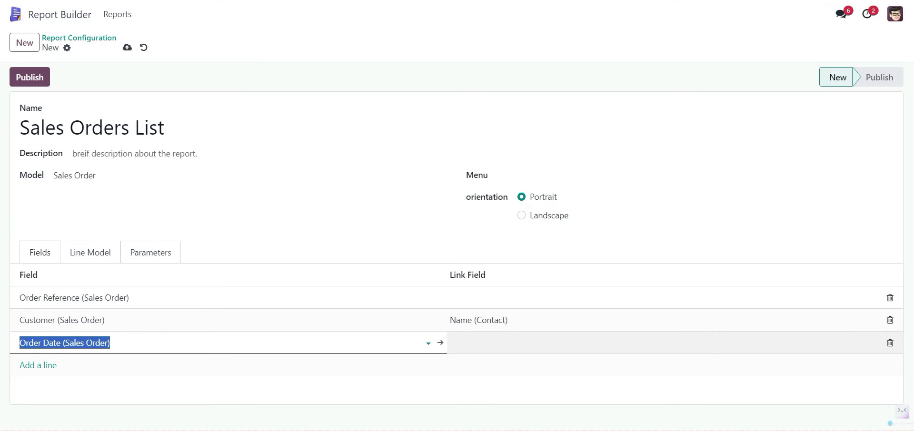
click(127, 47)
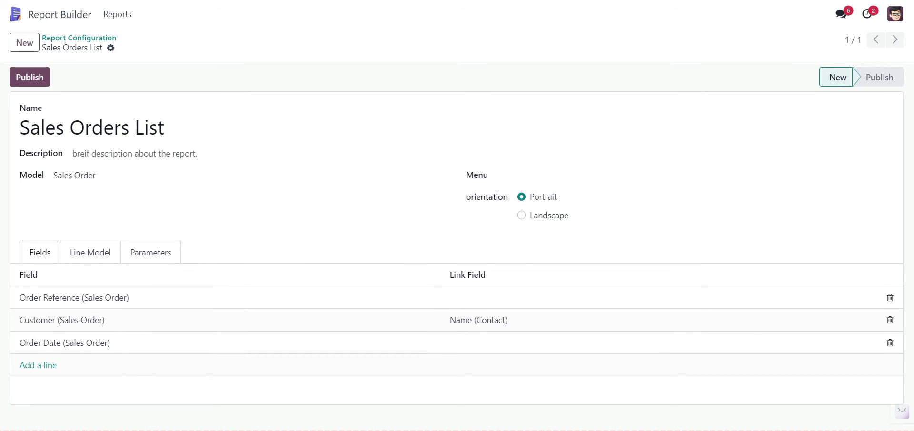
Switch to the Sales app and examine the entries under Orders and To Invoice to find a location for the report.
click(15, 14)
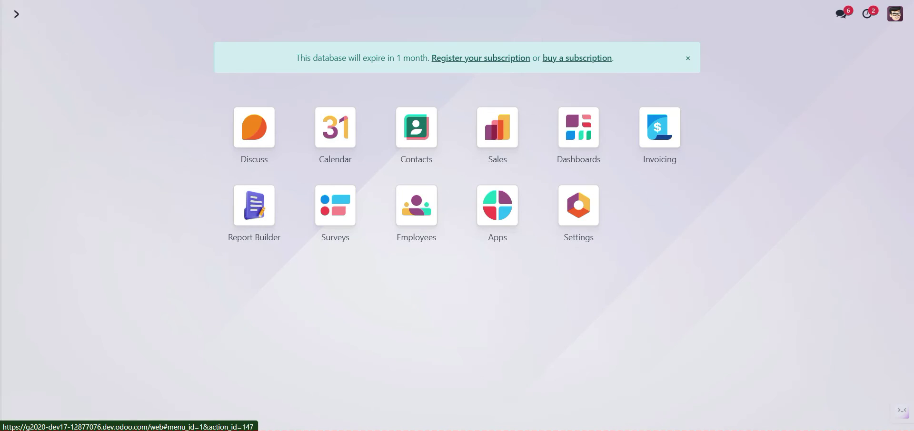
click(496, 124)
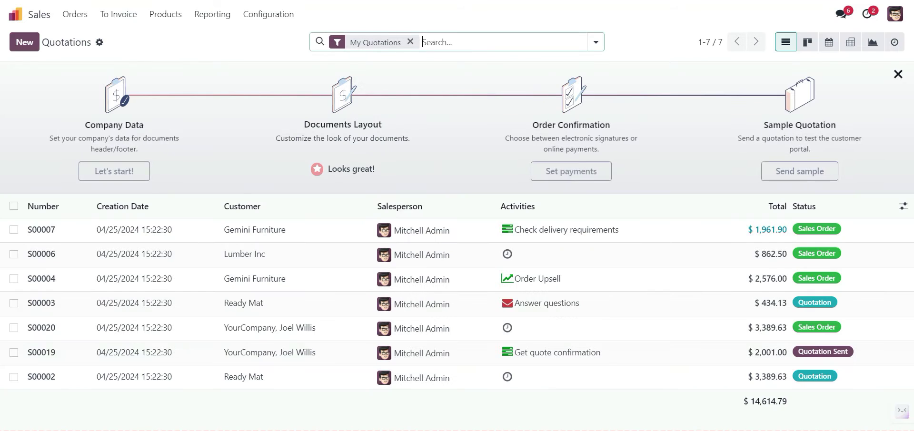
click(118, 14)
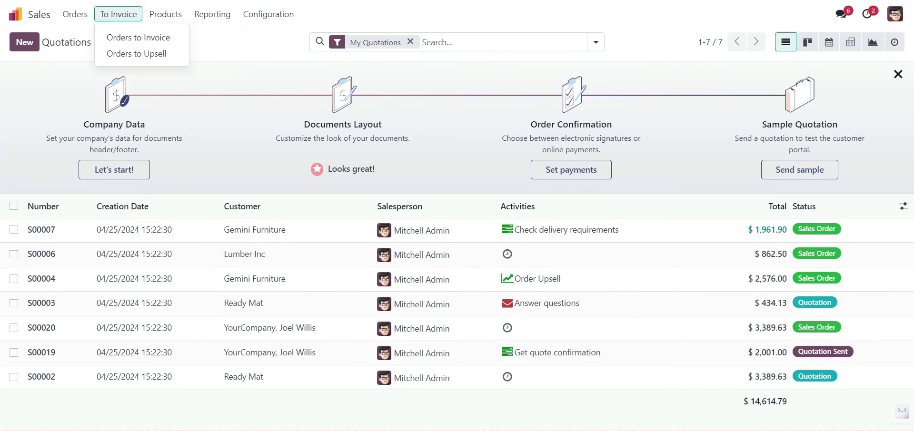
mouse_move(74, 14)
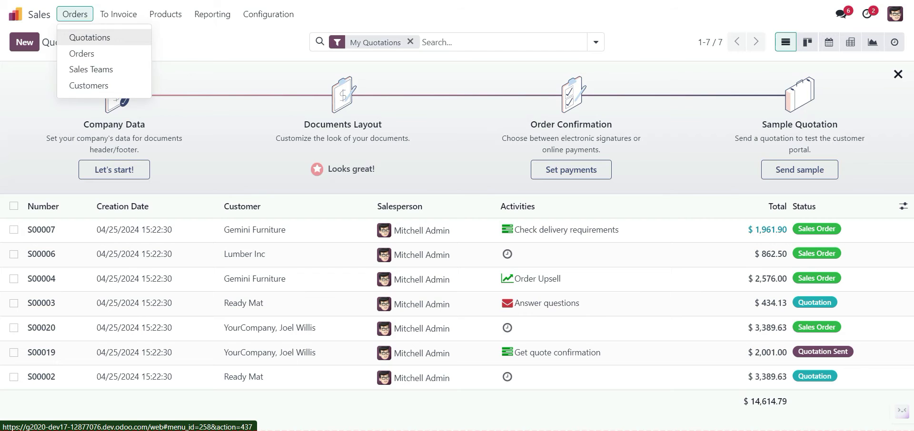
mouse_move(118, 15)
click(15, 14)
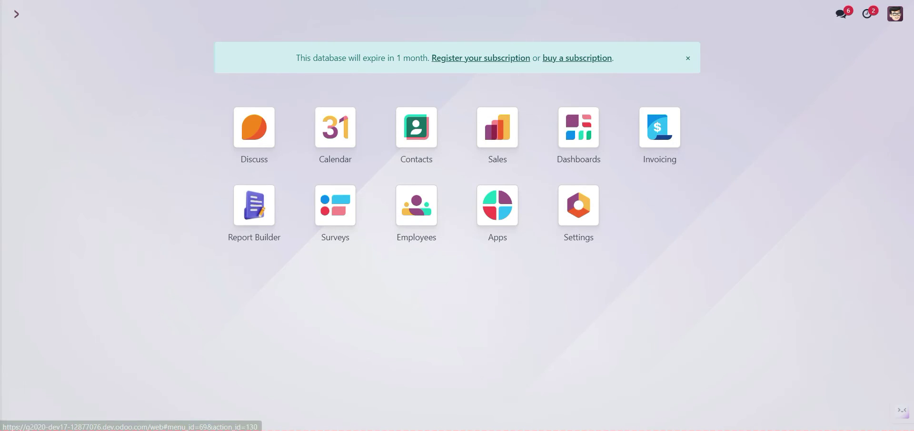
Reopen the Sales Orders List report in Report Builder, set its menu to Sales/Orders and save it.
click(254, 205)
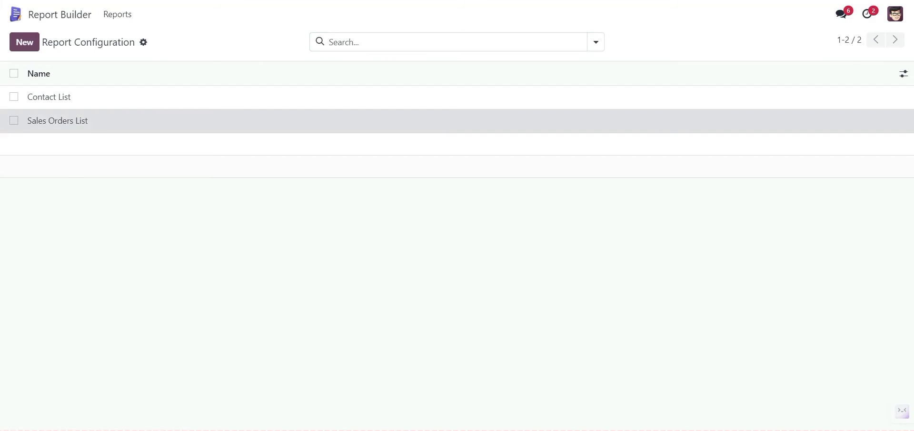
click(57, 120)
click(604, 176)
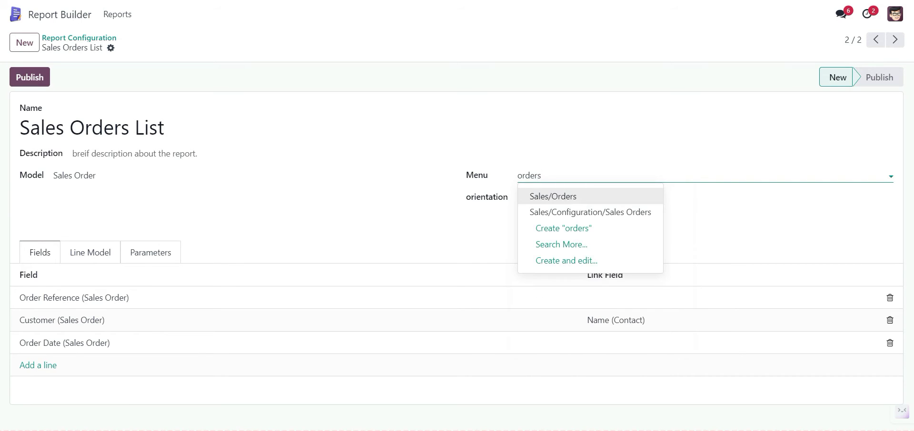
key(Return)
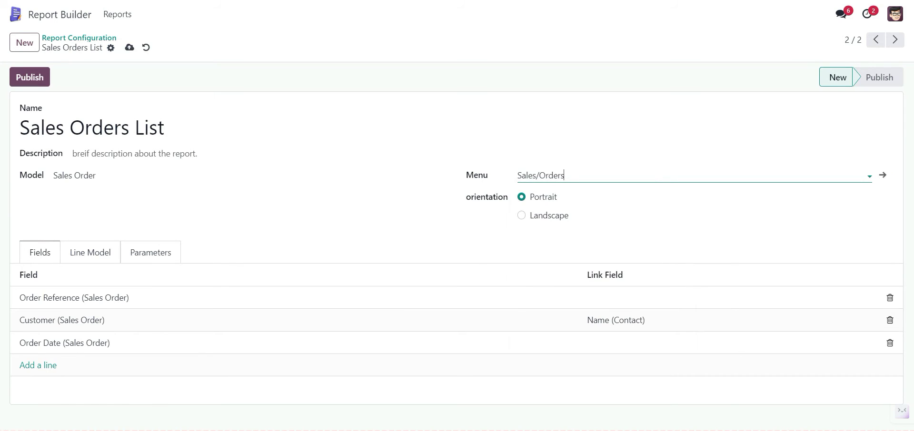
click(129, 47)
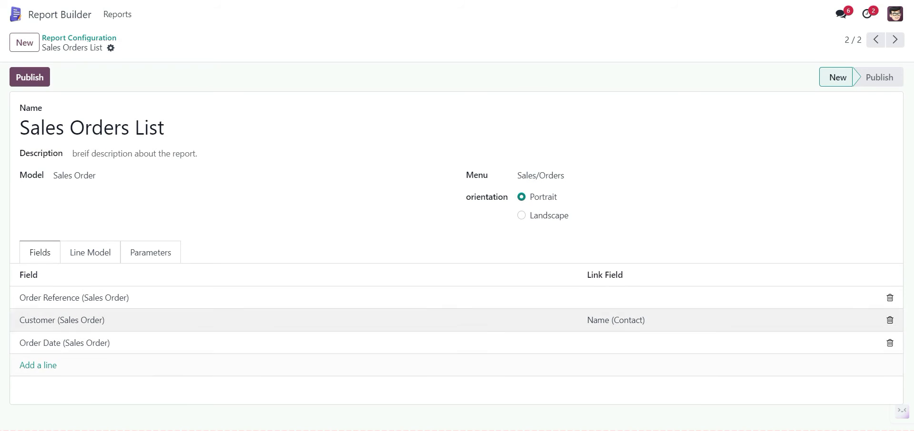
Add Sales Order Line as the report's line item model and save the report.
click(89, 252)
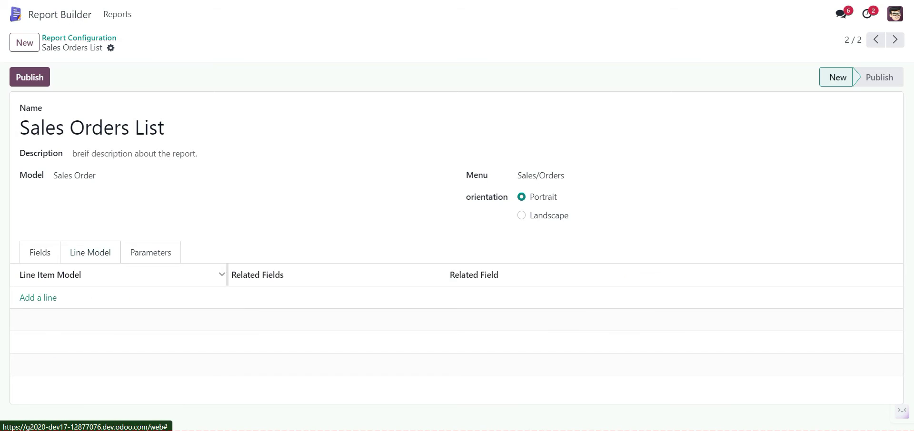
click(38, 298)
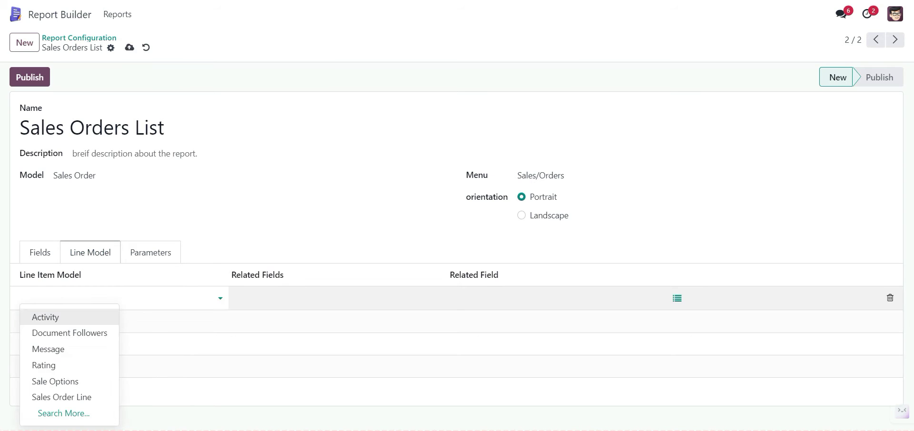
click(61, 397)
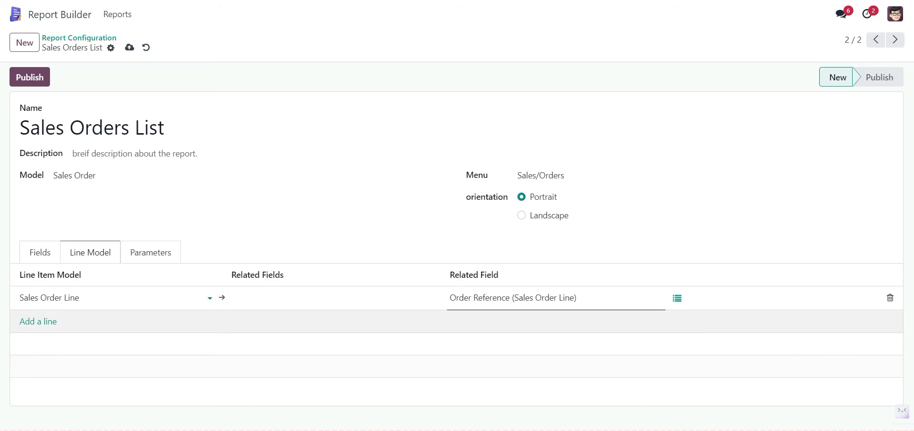
key(Tab)
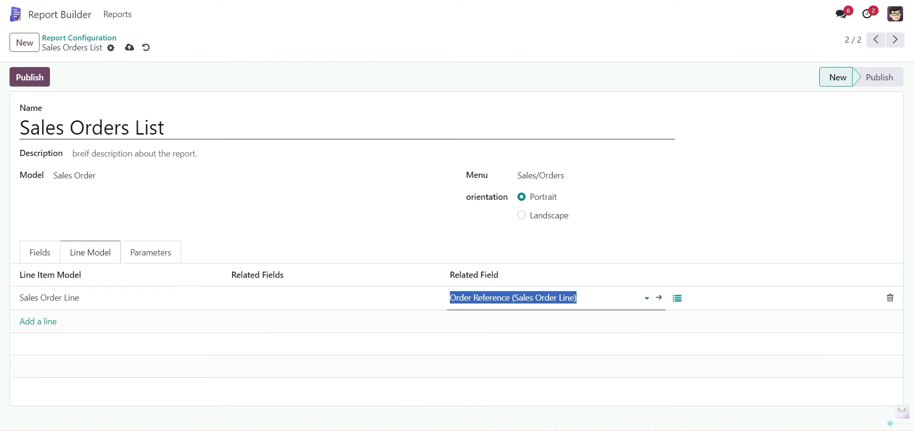
click(333, 209)
key(alt+s)
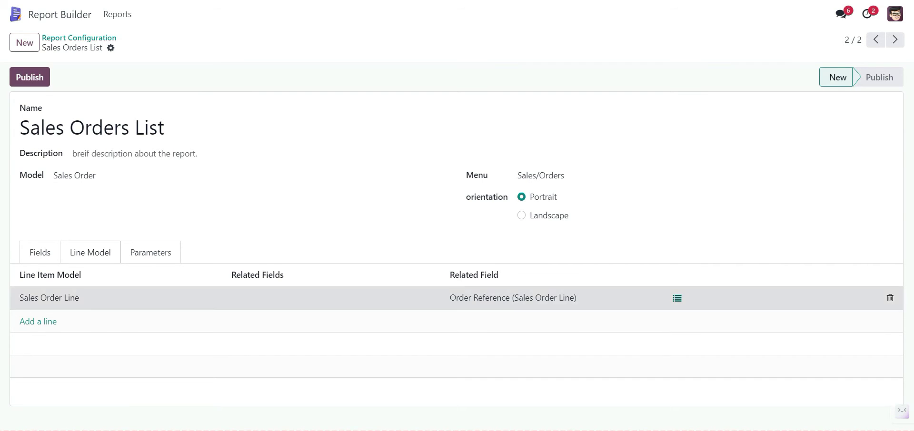
Add Product (Sales Order Line) as the first line item field of the Sales Order Line model, searching the fields for "product".
click(677, 298)
click(204, 201)
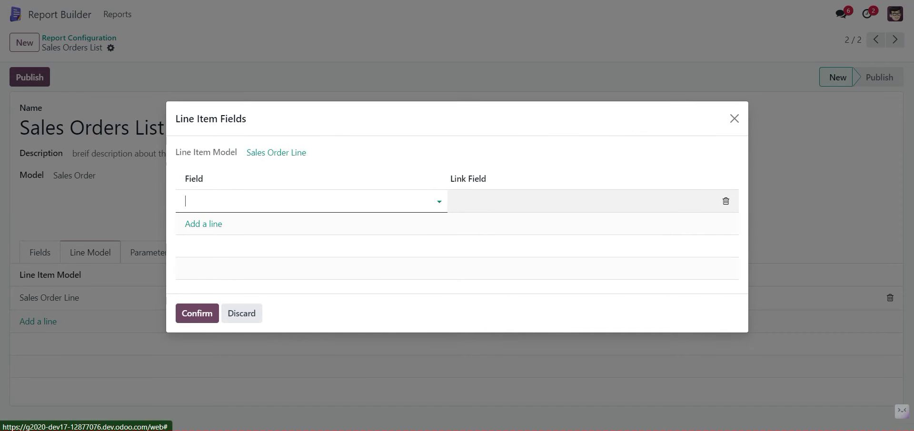
click(205, 202)
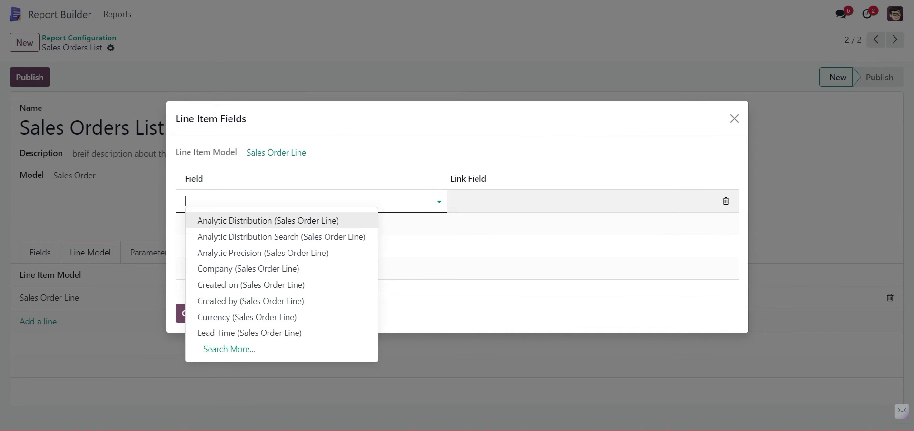
text(produc)
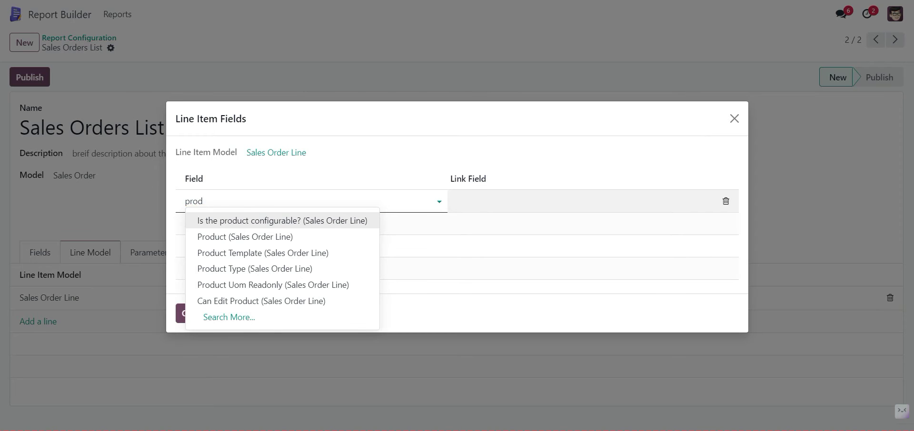
key(BackSpace)
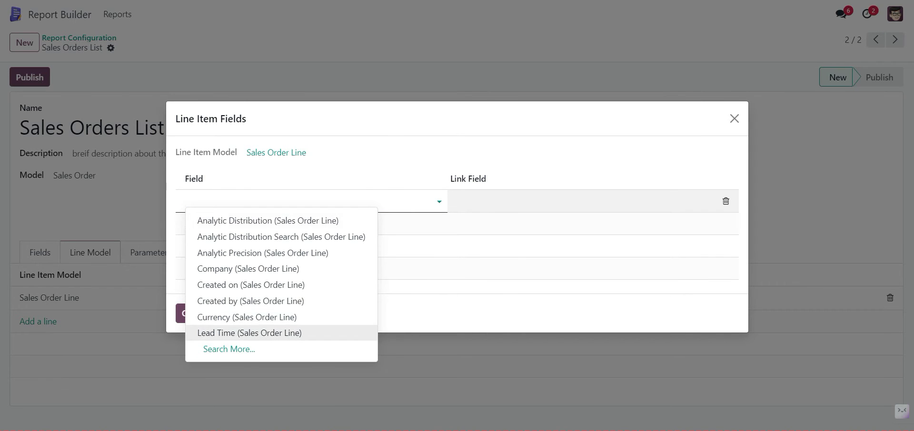
click(229, 349)
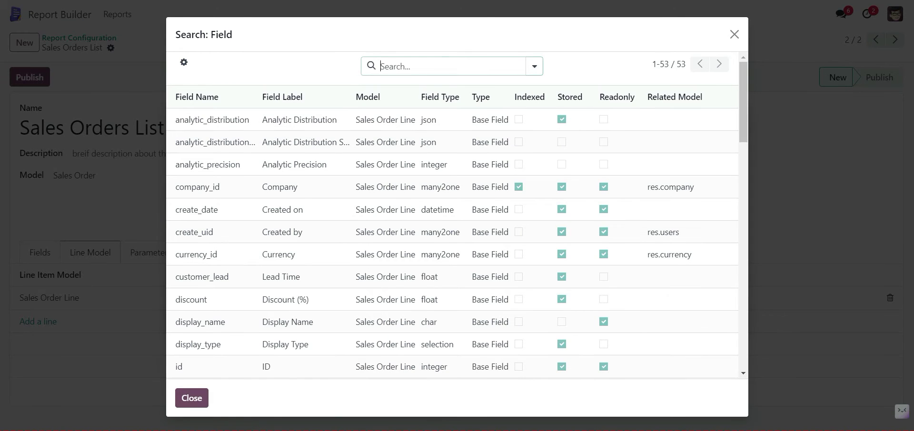
text(product)
key(Return)
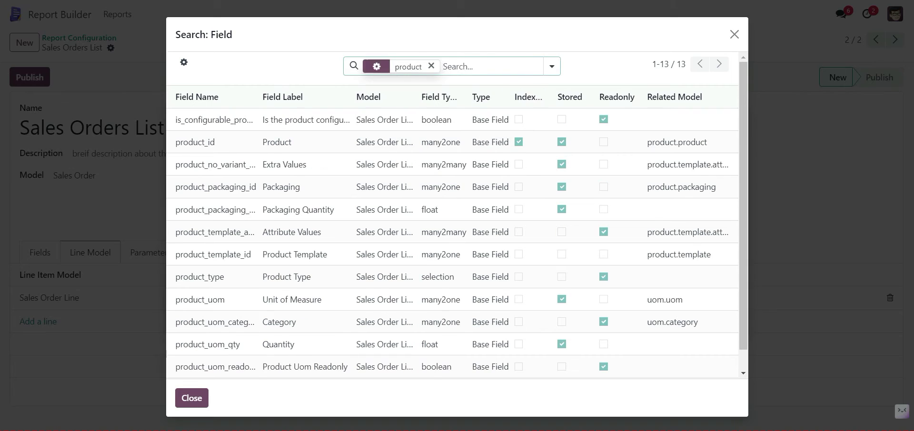
click(285, 142)
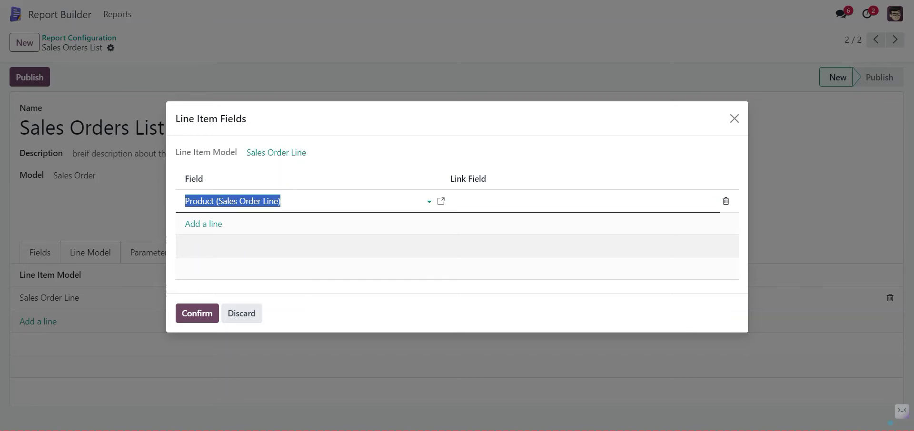
Link the Product line item to the Name (Product Variant) field, searching the link fields for "name".
click(523, 202)
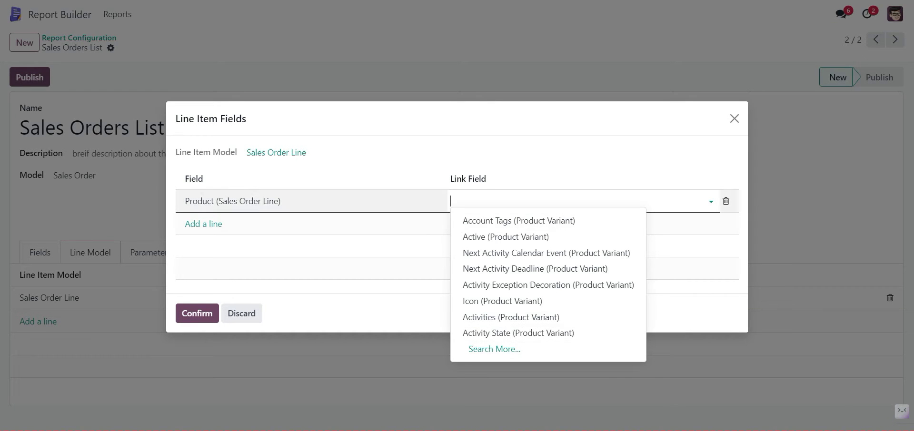
click(493, 349)
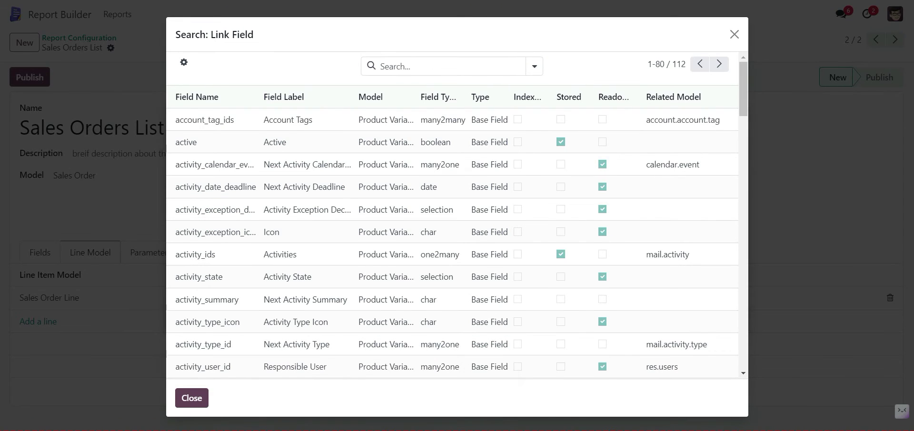
text(name)
key(Return)
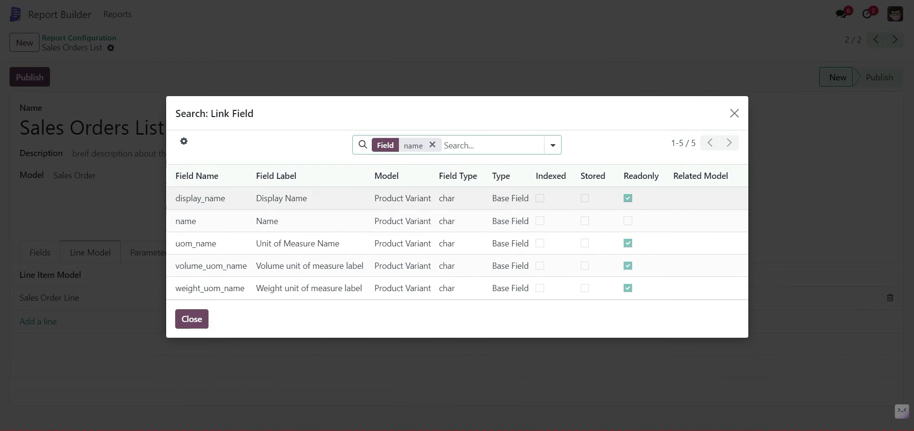
click(200, 221)
Add Display Name (Sales Order Line) as the second line item field, filtering the fields by "name".
click(203, 246)
click(204, 225)
text(name)
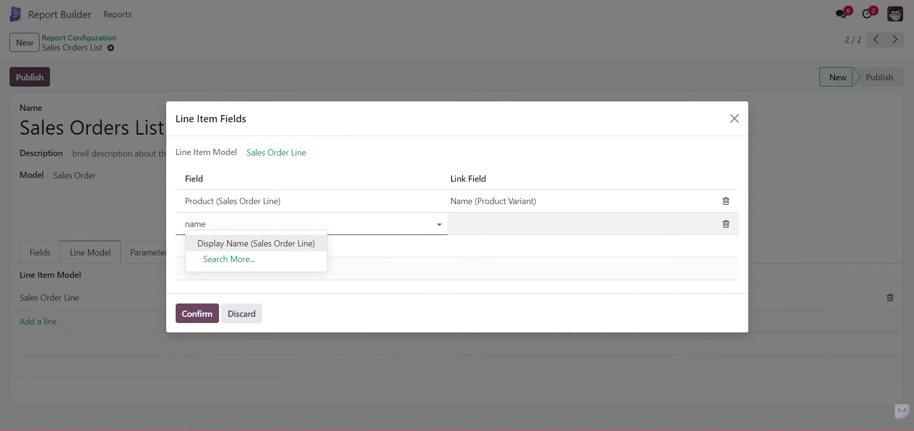
click(257, 244)
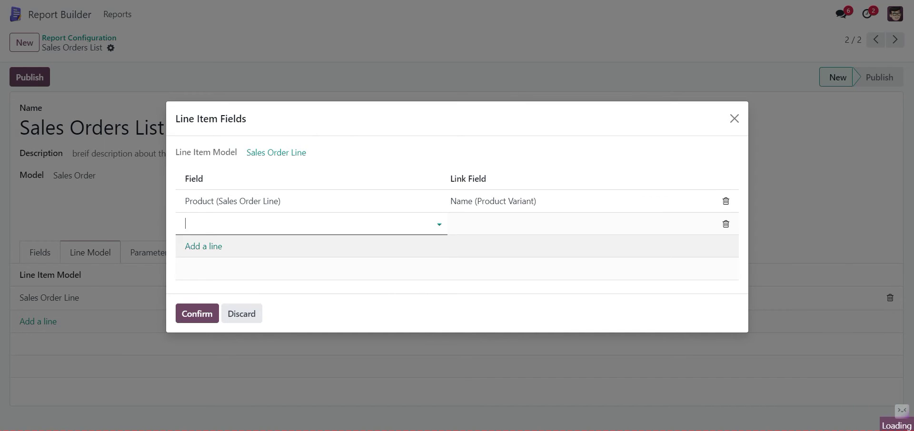
key(Return)
Add Quantity (Sales Order Line) as the third line item field, searching the fields for "quantity".
click(203, 246)
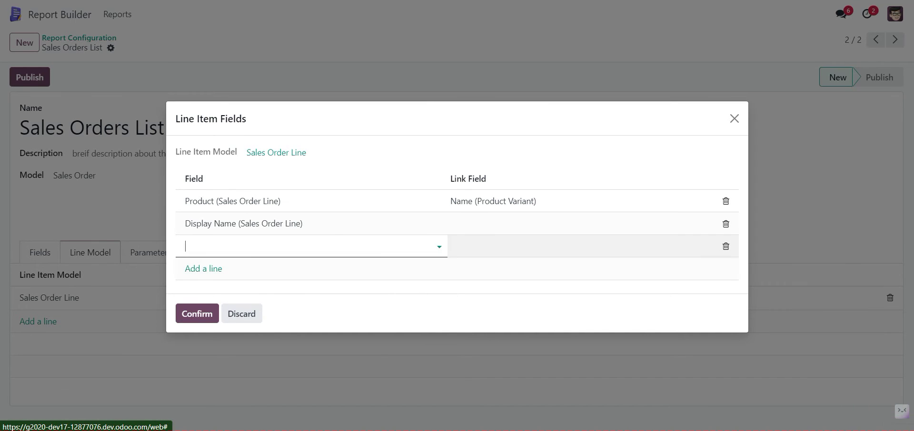
click(203, 247)
click(229, 395)
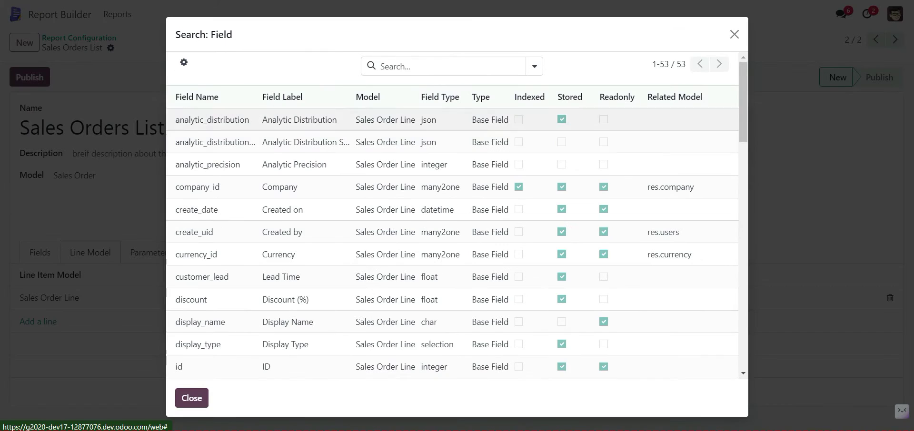
click(442, 66)
text(quantity)
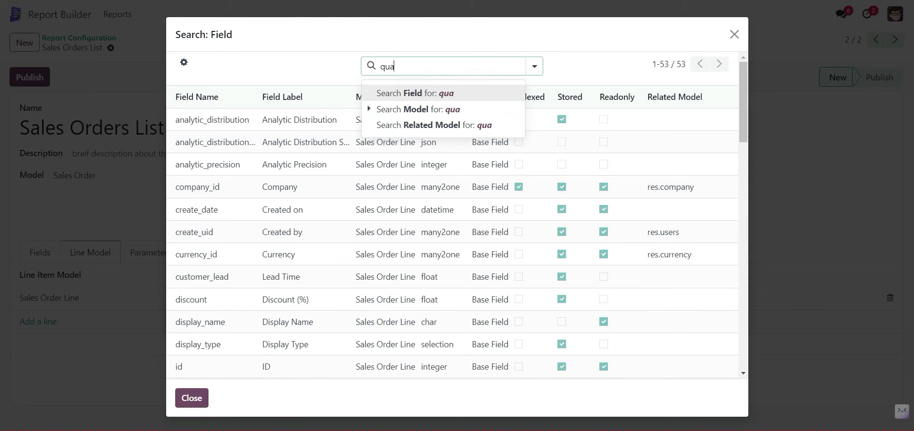
key(Return)
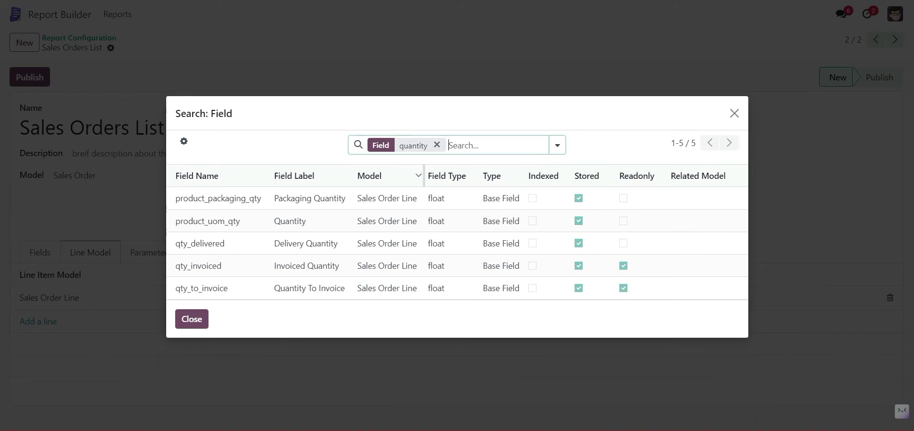
click(305, 221)
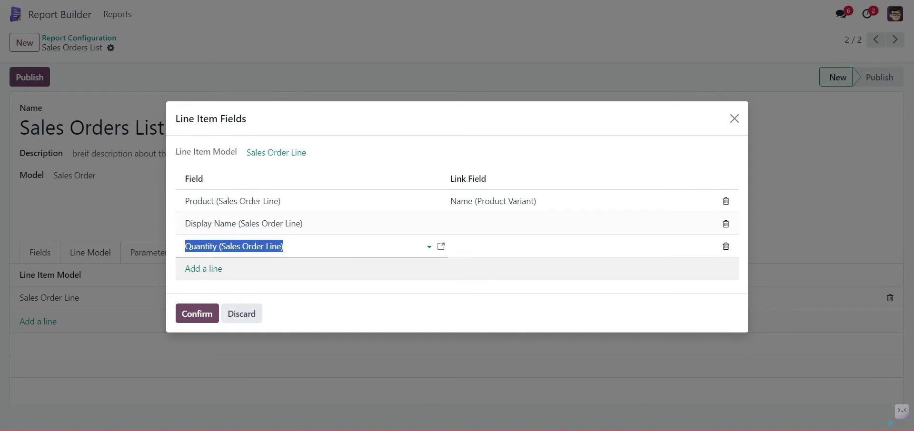
Add Unit Price (Sales Order Line) as the fourth line item field, searching the fields for "price".
click(203, 269)
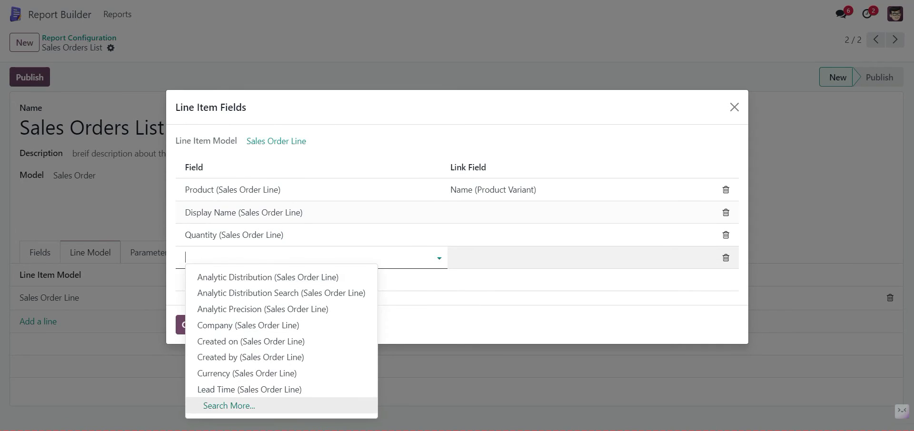
click(229, 406)
text(price)
key(Return)
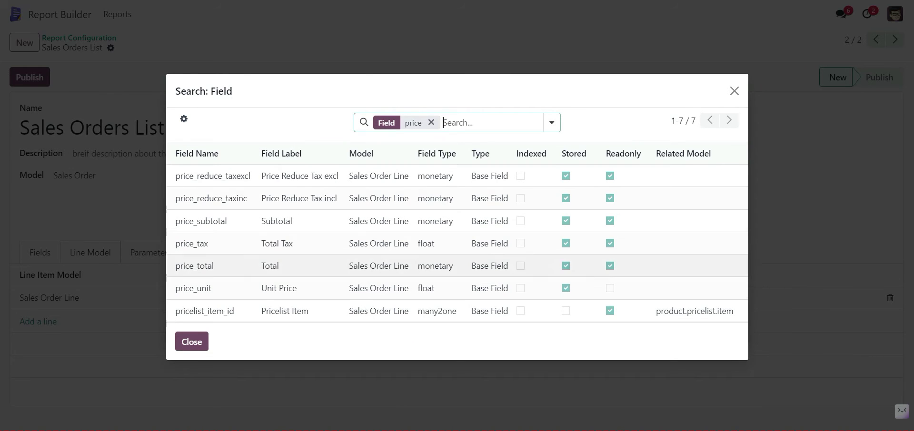
click(193, 288)
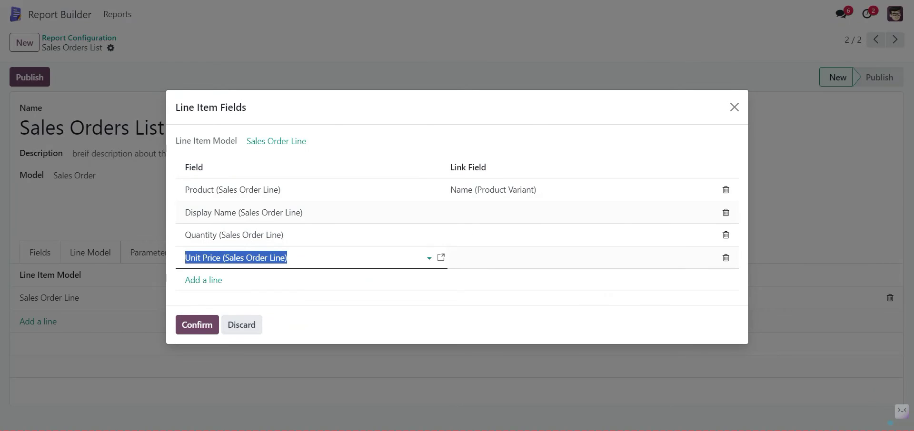
Add Subtotal (Sales Order Line) as the fifth line item field, searching for "total", and confirm the line item fields.
click(203, 278)
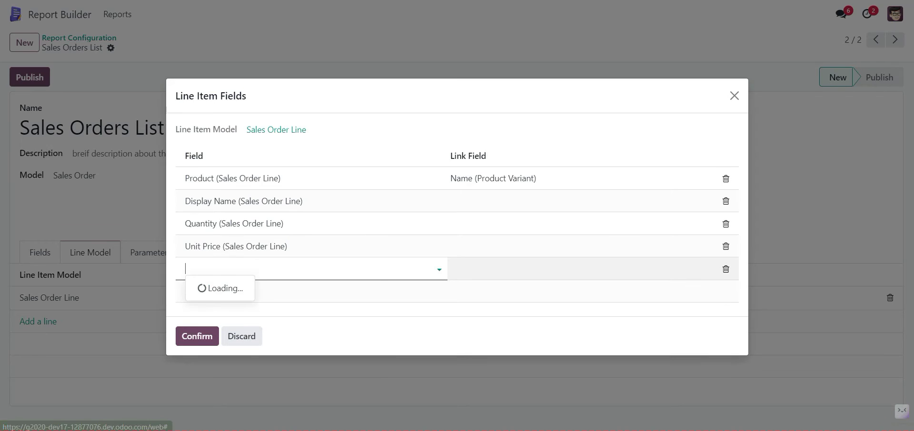
click(224, 416)
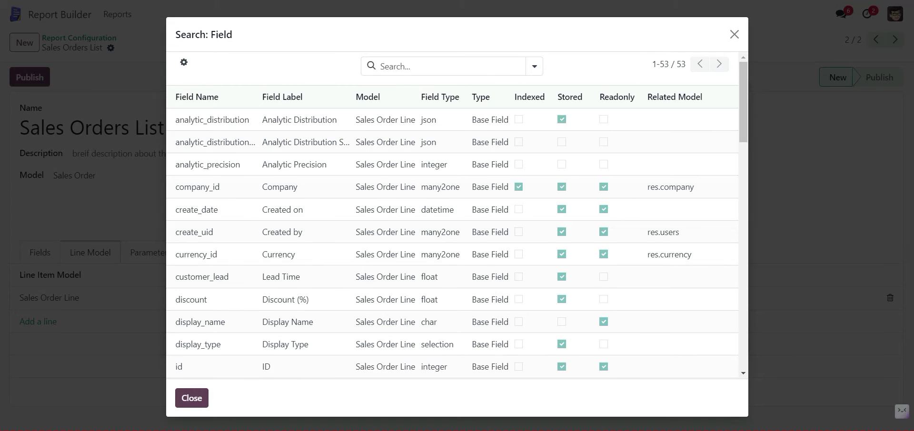
text(total)
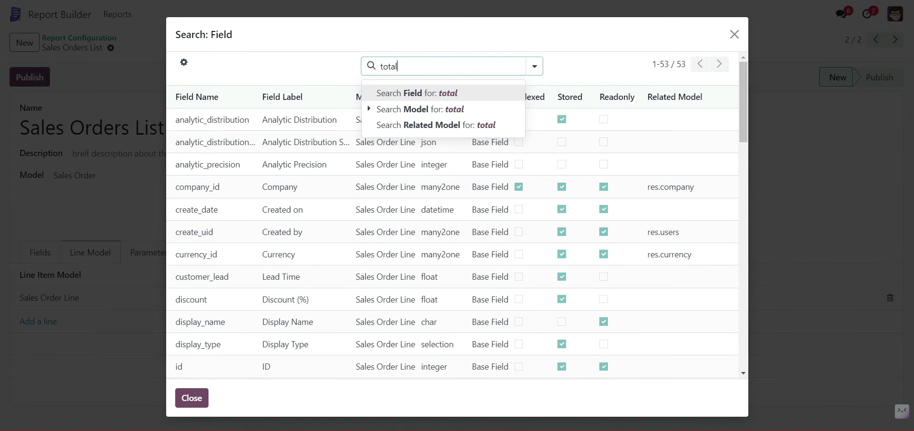
key(Return)
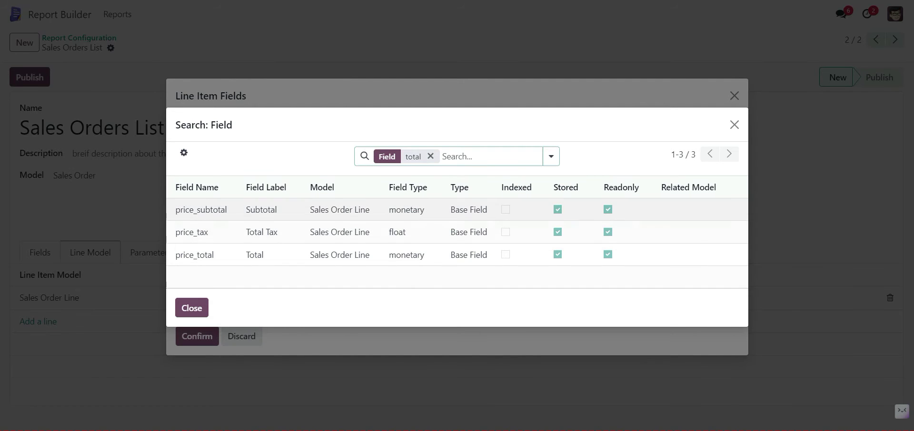
click(201, 210)
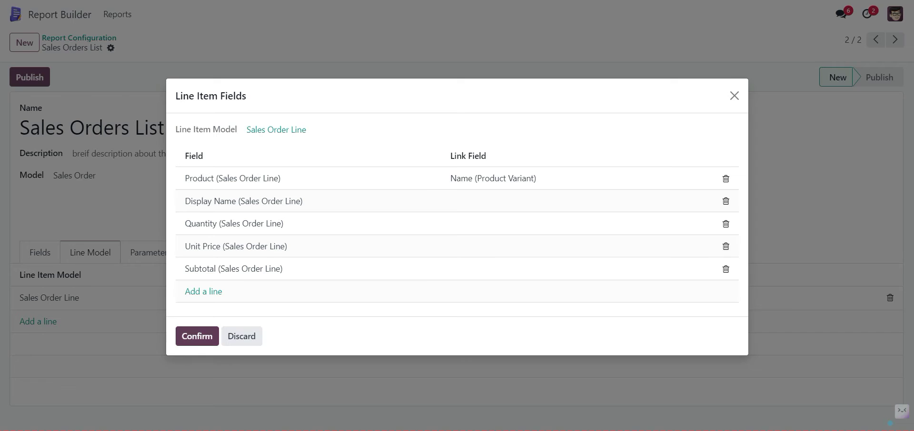
click(197, 336)
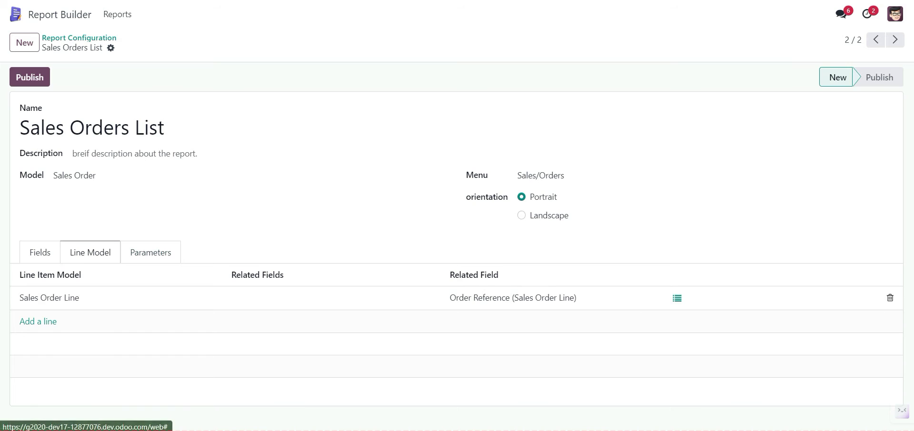
Add a report parameter named Customer with the Contains operator.
click(150, 252)
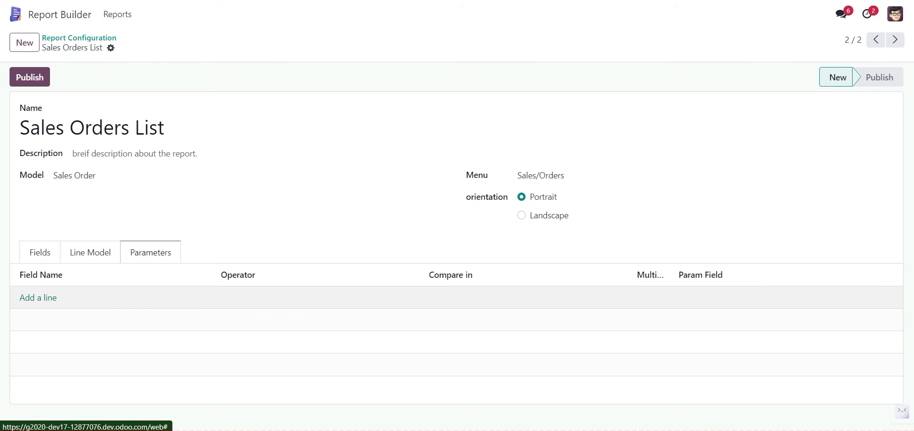
click(38, 297)
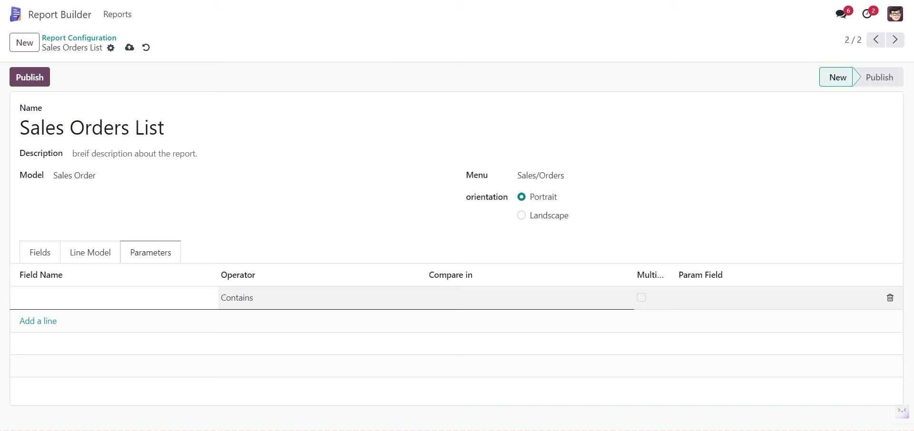
text(Customer)
click(322, 298)
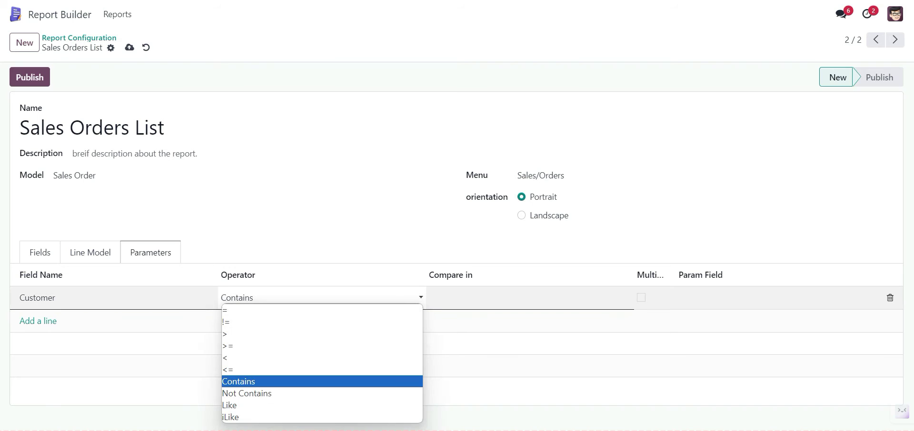
click(322, 381)
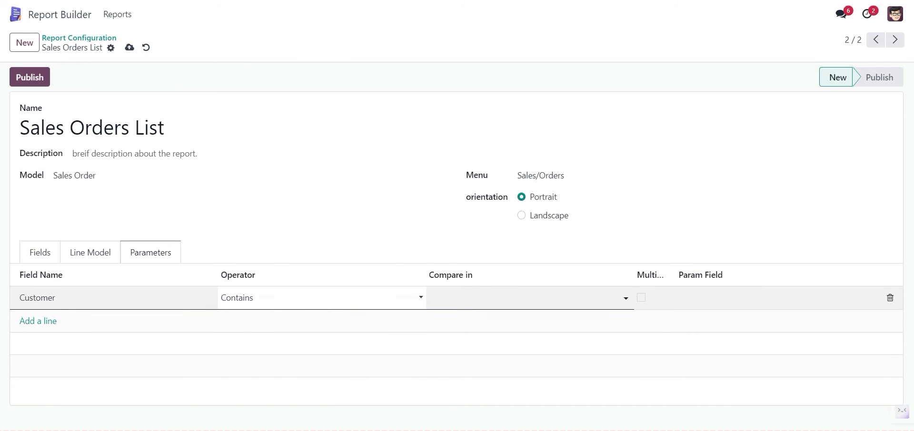
Compare the Customer parameter with the Customer (Sales Order) field, searching the comparison fields for "partner".
click(524, 298)
click(473, 278)
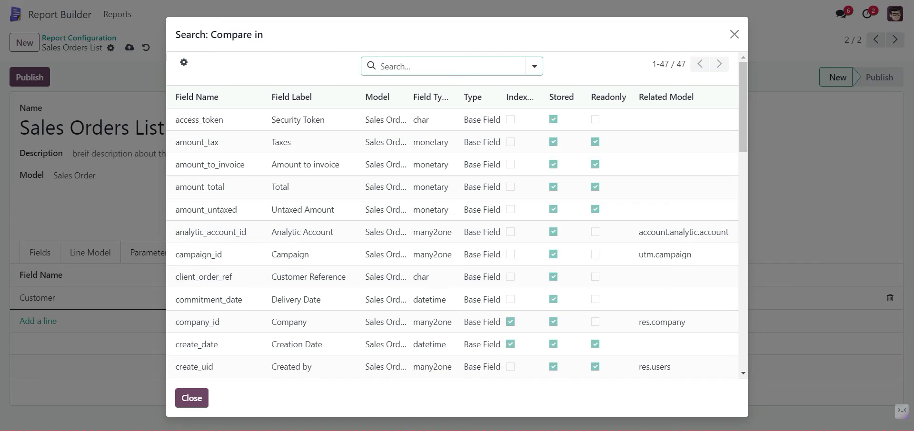
text(partner)
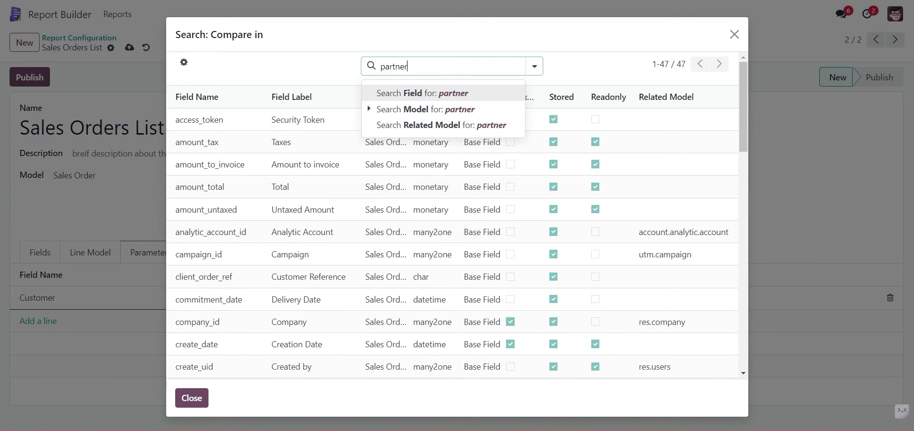
key(Return)
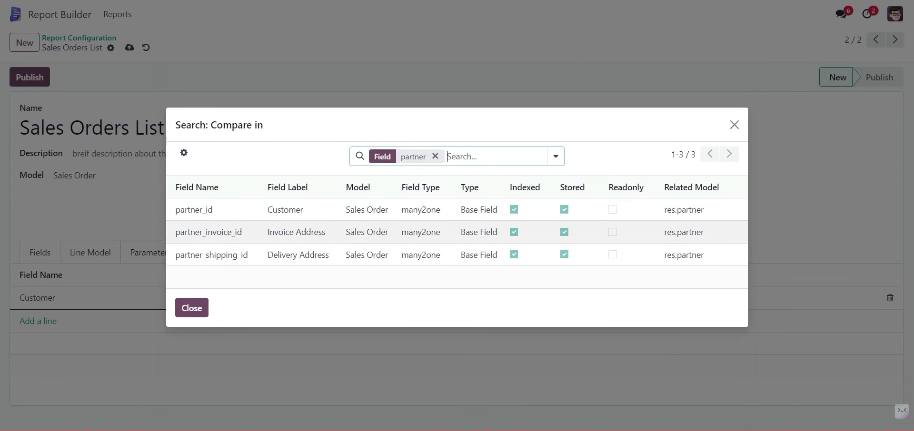
click(333, 210)
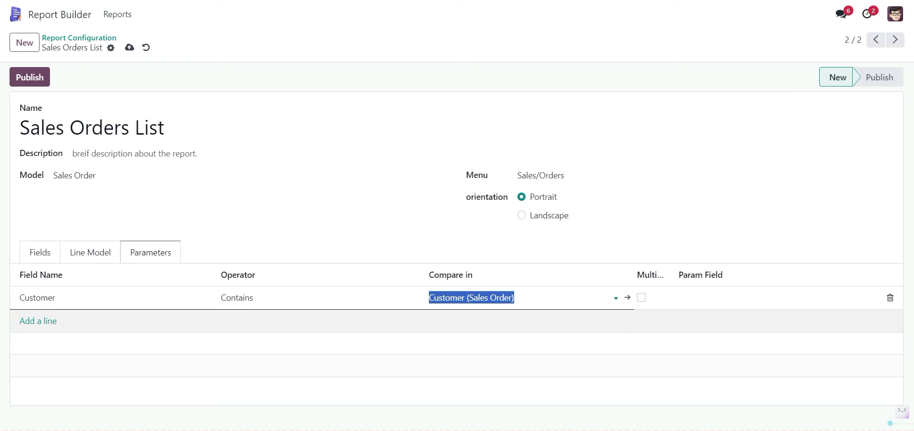
Add a second parameter named "From Ddate" with operator >=, compared with Order Date (Sales Order).
click(38, 321)
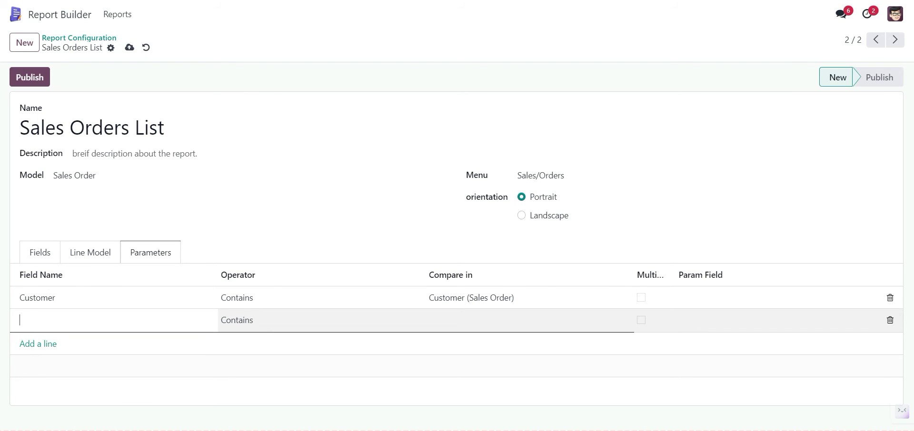
text(From Ddate)
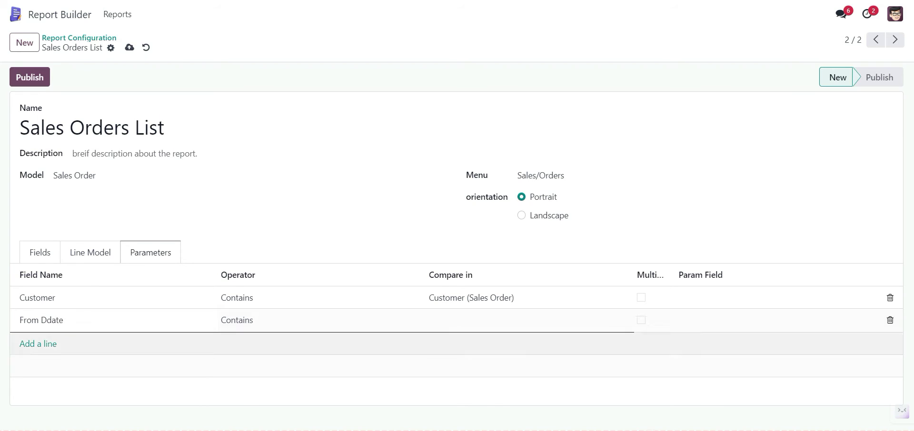
click(286, 320)
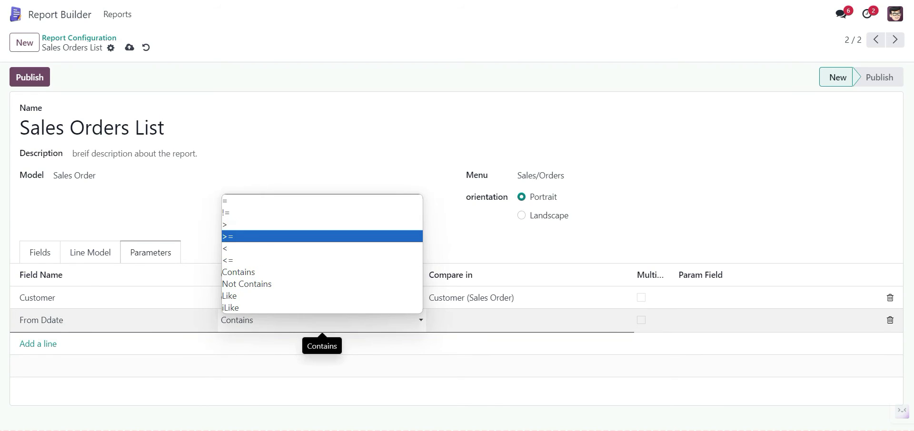
click(286, 236)
click(500, 320)
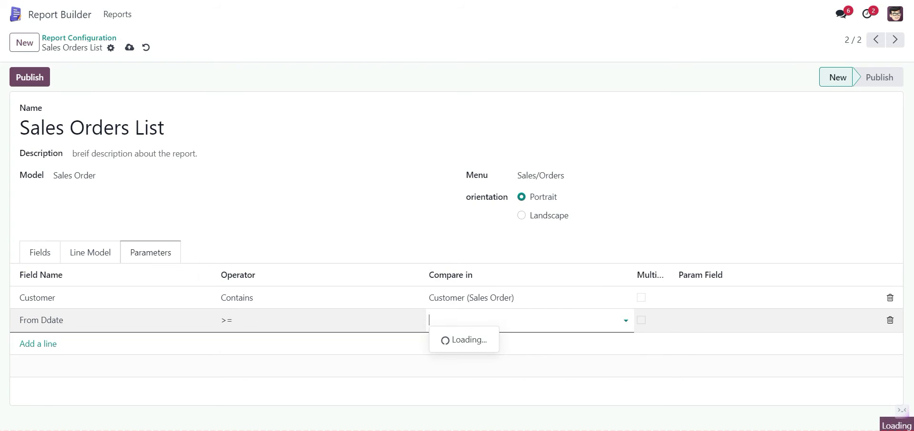
text(date)
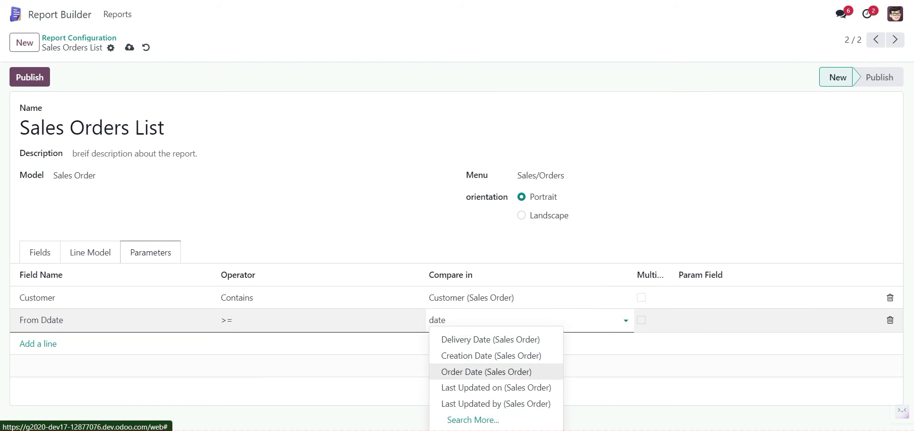
click(486, 371)
Add a third parameter named "To Date" with operator <=, compared with Order Date (Sales Order).
click(38, 344)
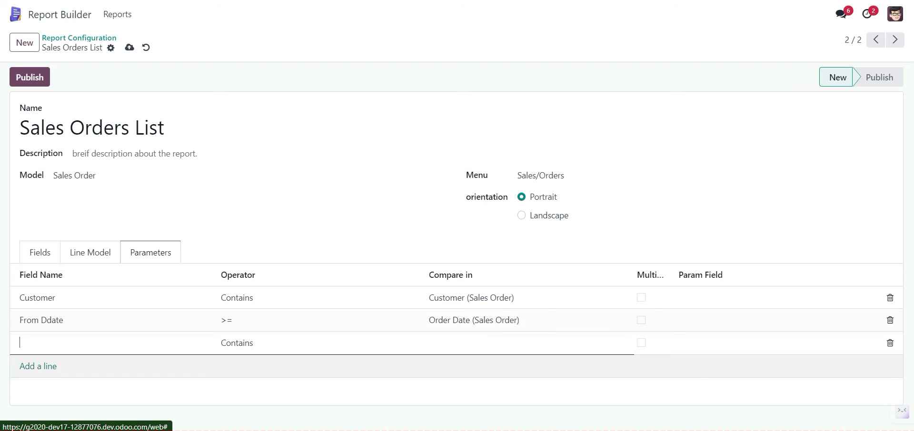
text(To Date)
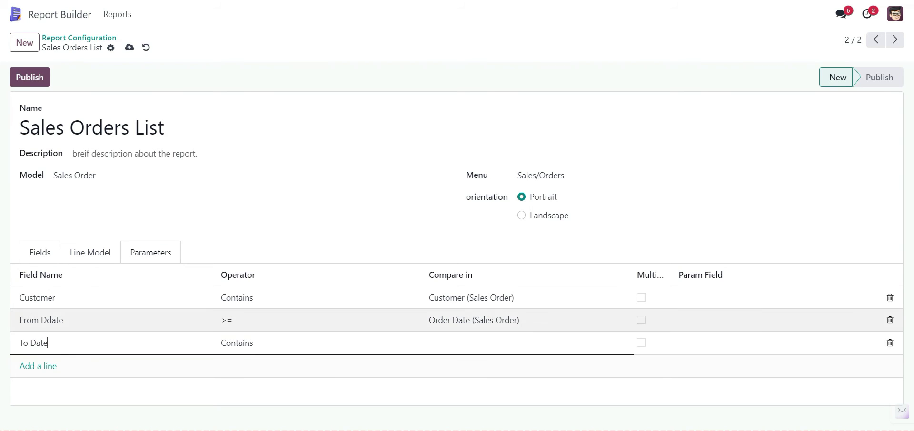
click(52, 321)
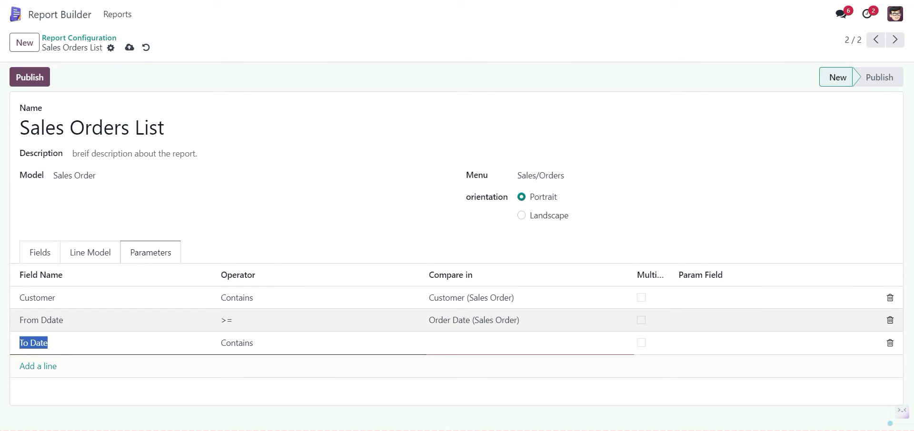
click(286, 343)
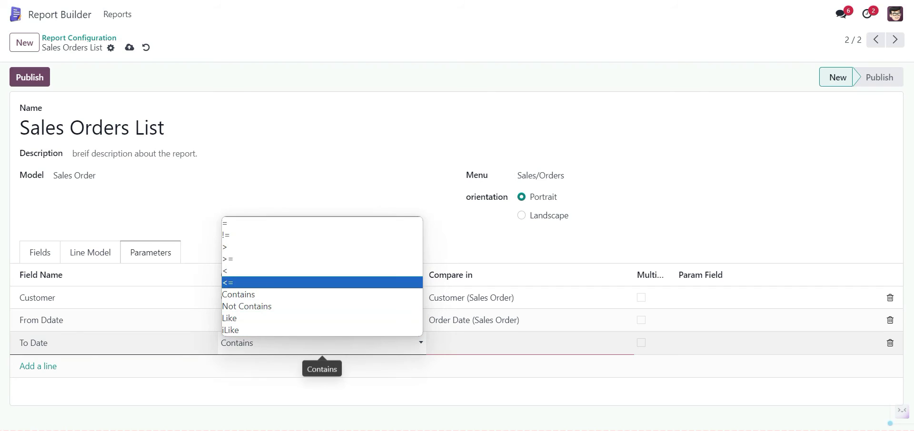
click(267, 282)
click(476, 343)
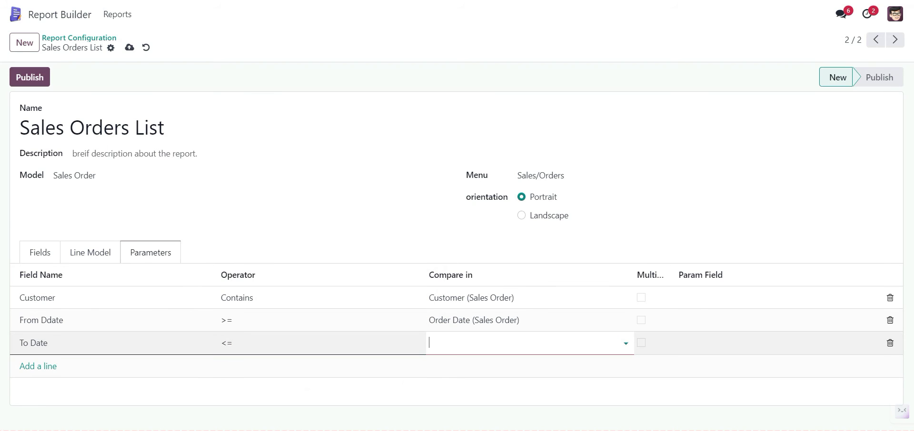
text(Order)
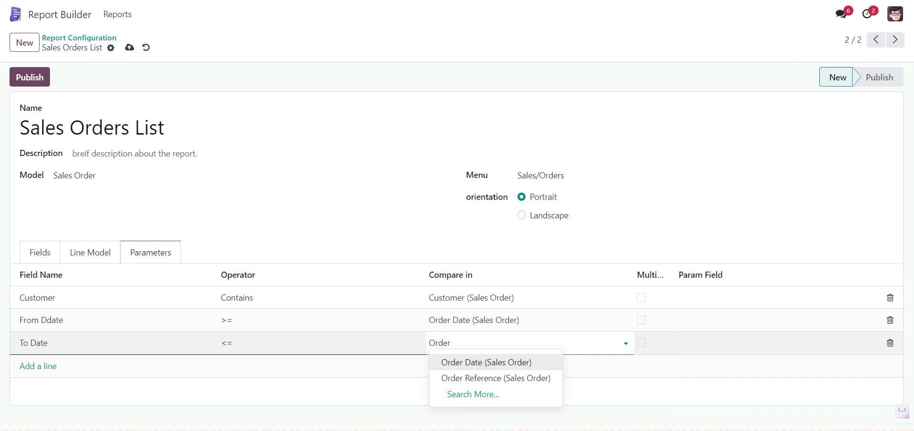
key(Return)
click(200, 391)
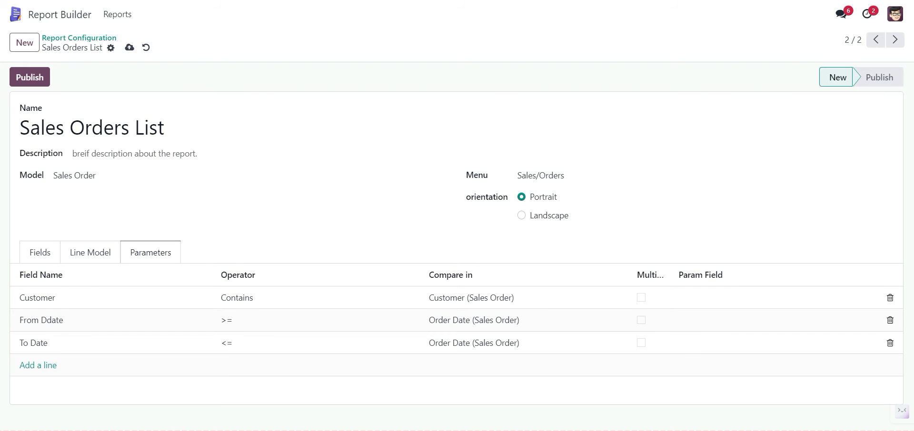
Correct the "From Ddate" parameter's name to "From Date".
click(63, 320)
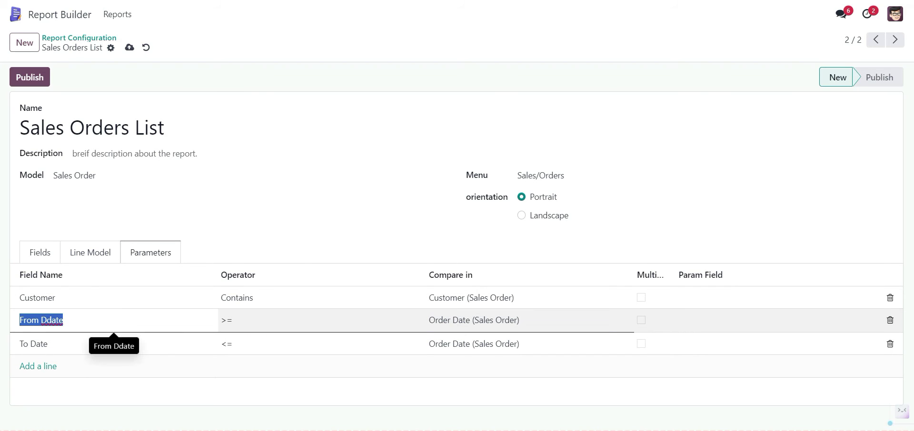
click(46, 320)
key(BackSpace)
key(Delete)
text(D)
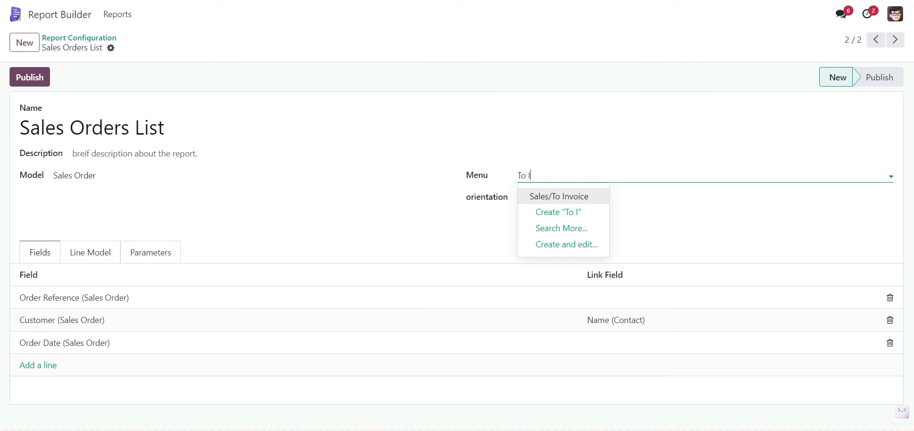
Set the report's menu to Sales/To Invoice, save it and publish the report.
click(559, 197)
click(129, 47)
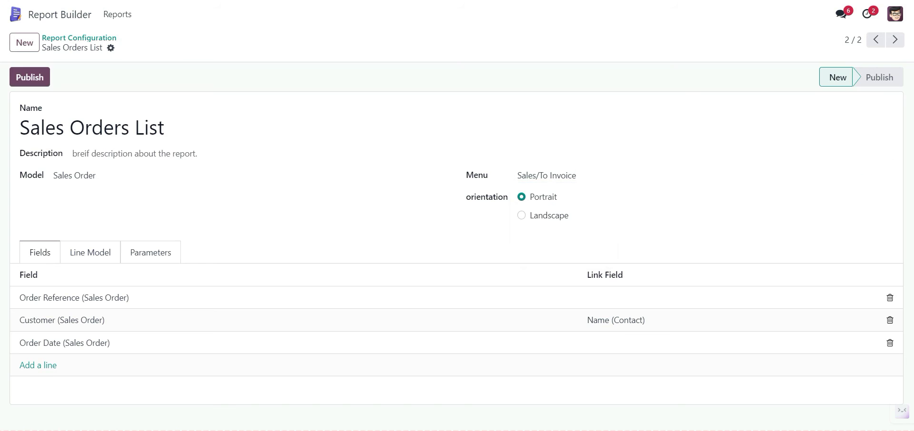
click(30, 77)
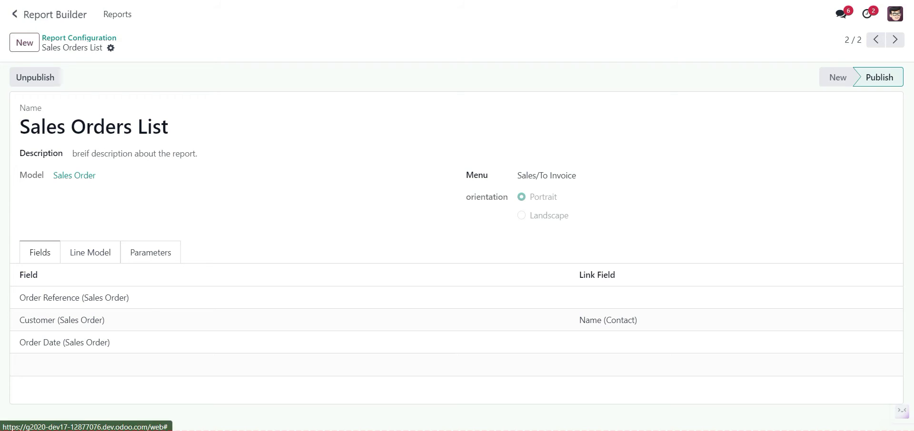
Reload the apps home screen, switch to the Sales app and open the Sales Orders List wizard under To Invoice.
click(15, 14)
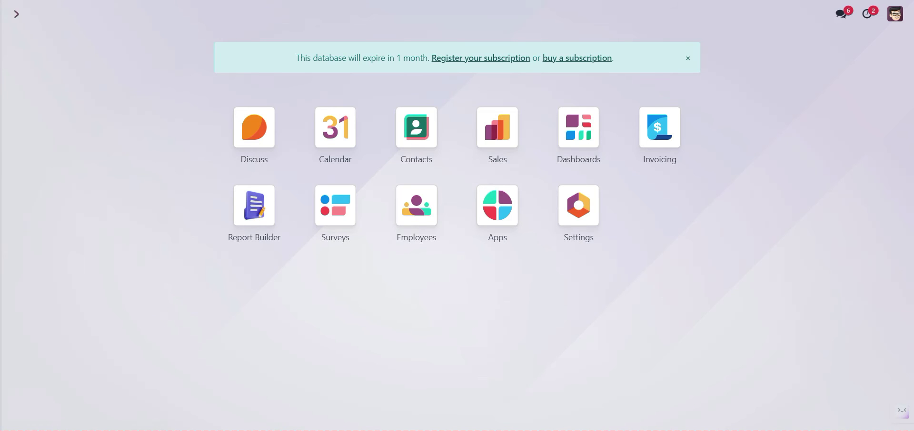
key(F5)
click(497, 127)
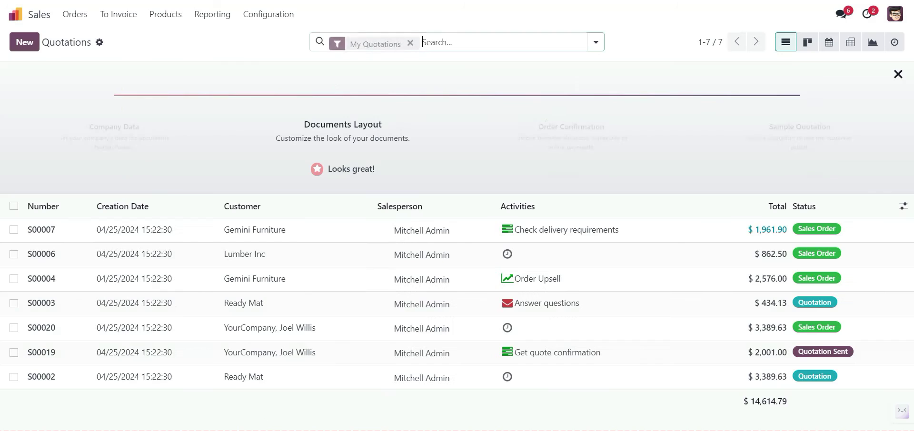
click(118, 14)
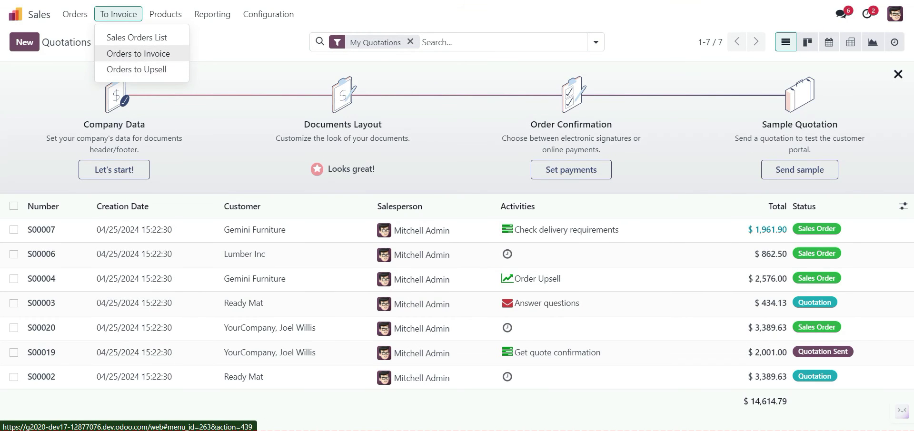
click(137, 37)
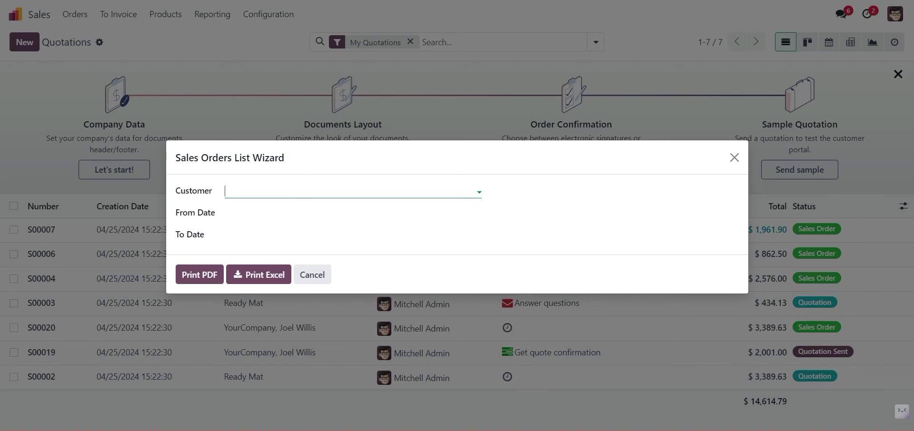
Print the Sales Orders List as a PDF for an individual customer, view it and close the wizard.
click(351, 191)
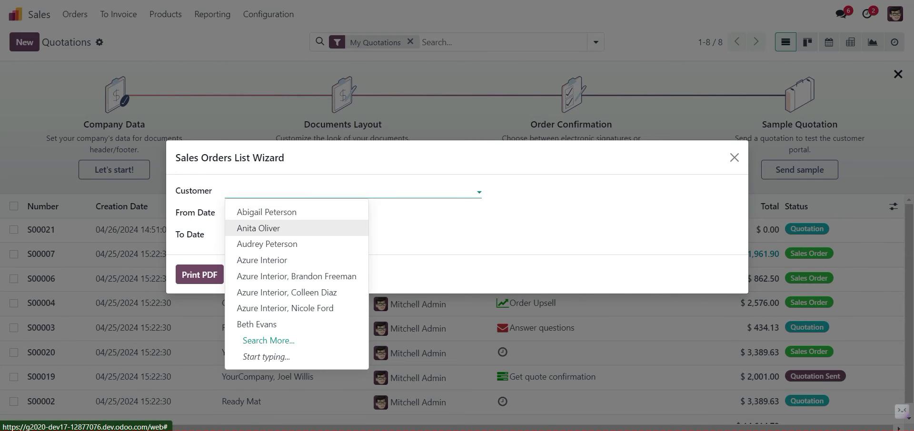
key(Return)
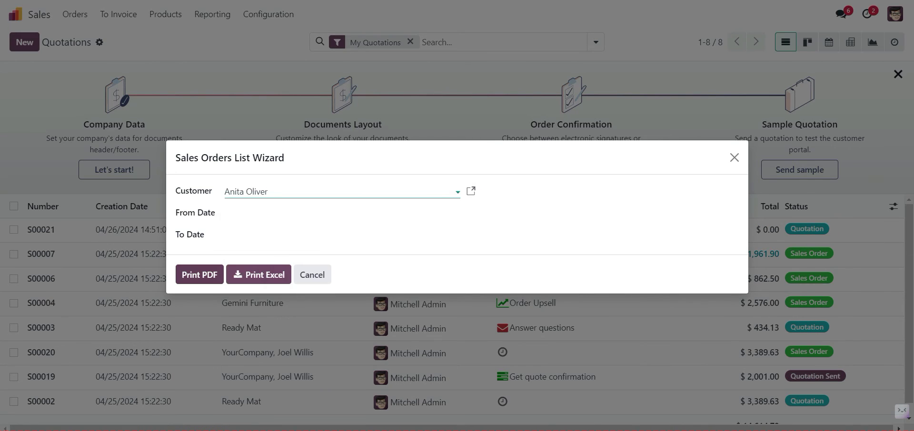
click(199, 276)
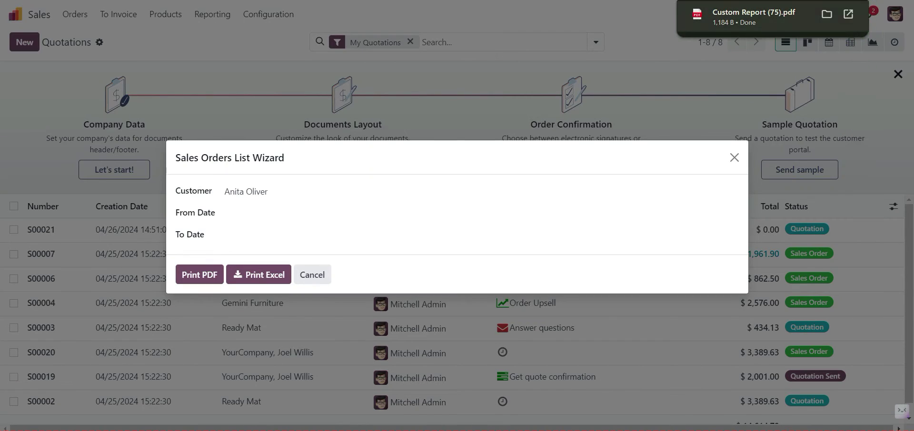
click(754, 17)
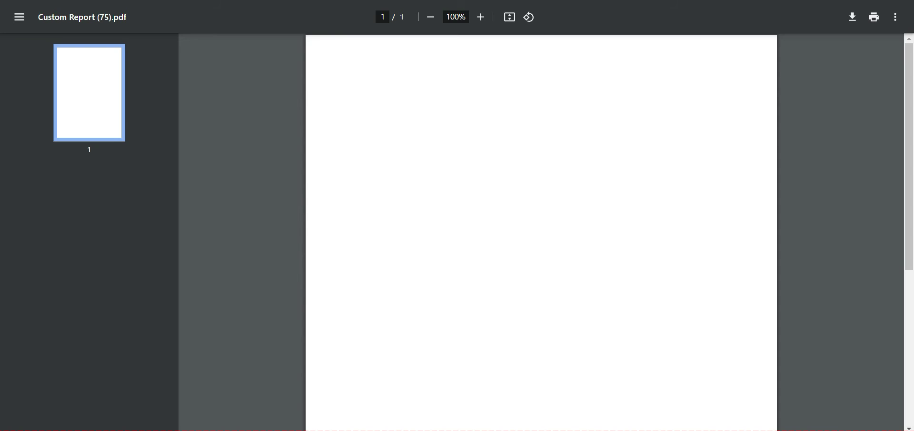
click(191, 0)
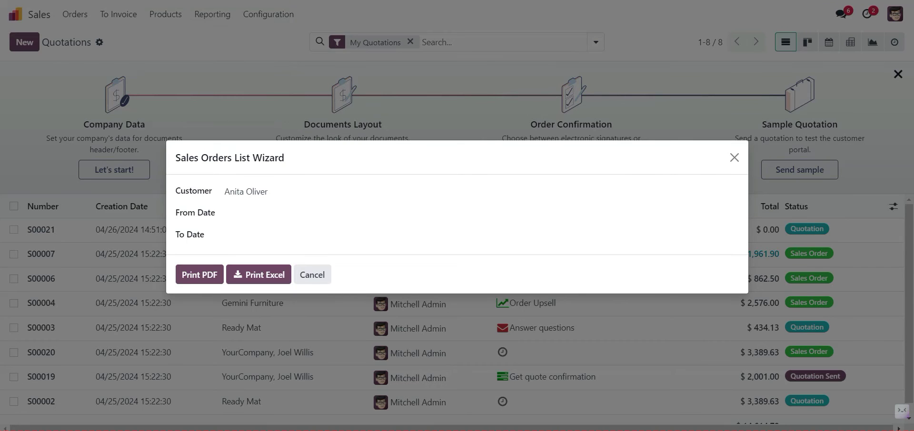
click(313, 274)
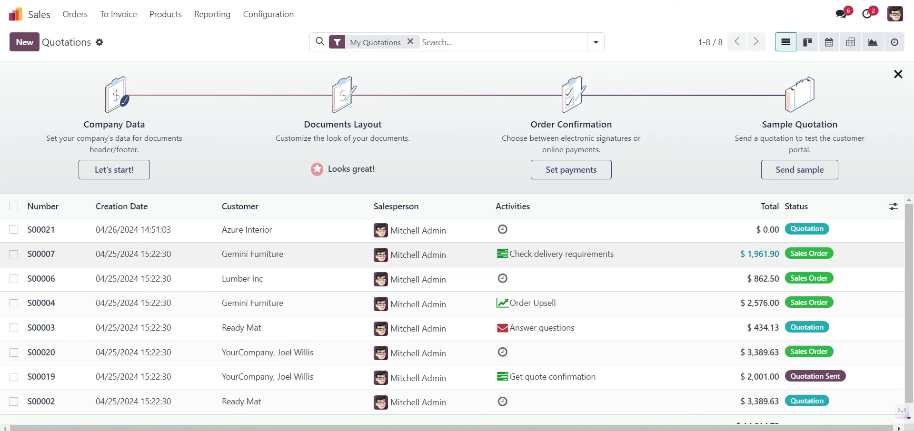
Reopen the Sales Orders List wizard, print a PDF for customer Gemini Furniture and open the file.
click(118, 14)
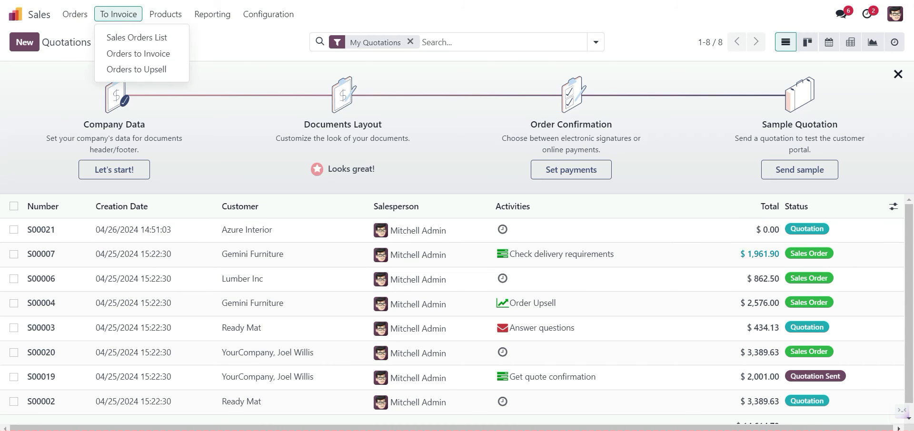
click(136, 37)
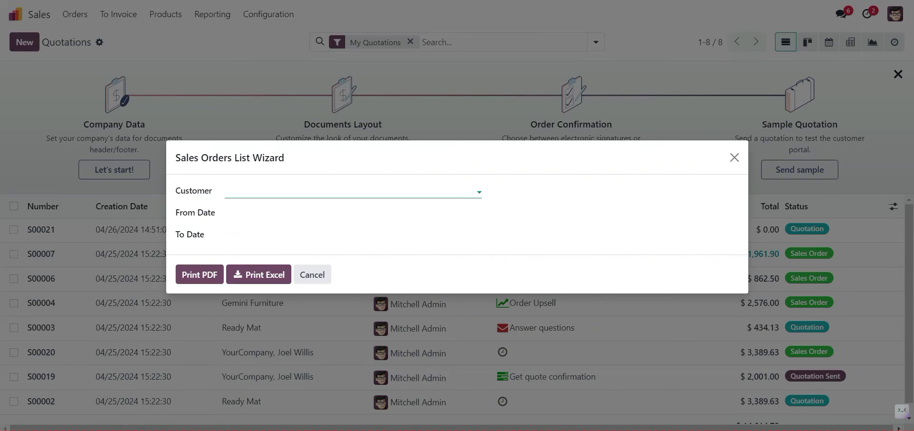
click(296, 192)
text(g)
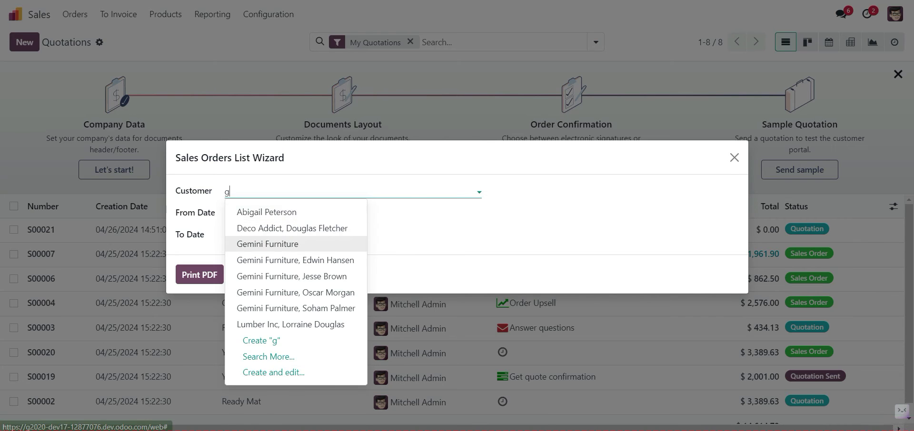
click(267, 244)
click(199, 274)
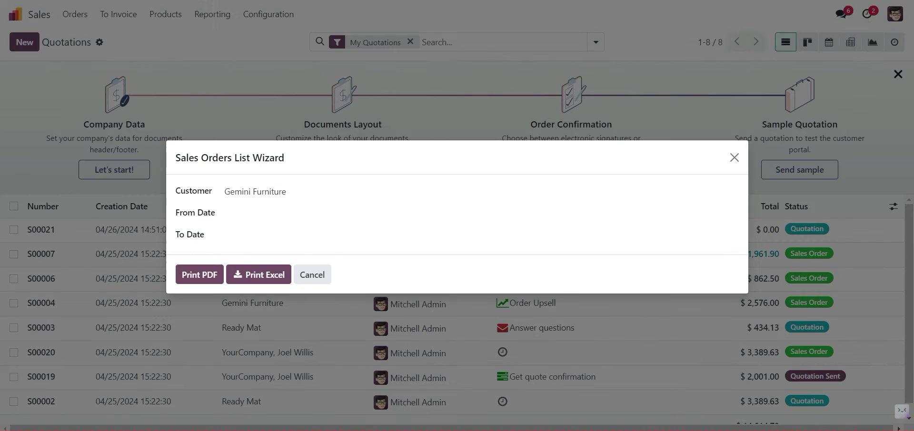
click(754, 15)
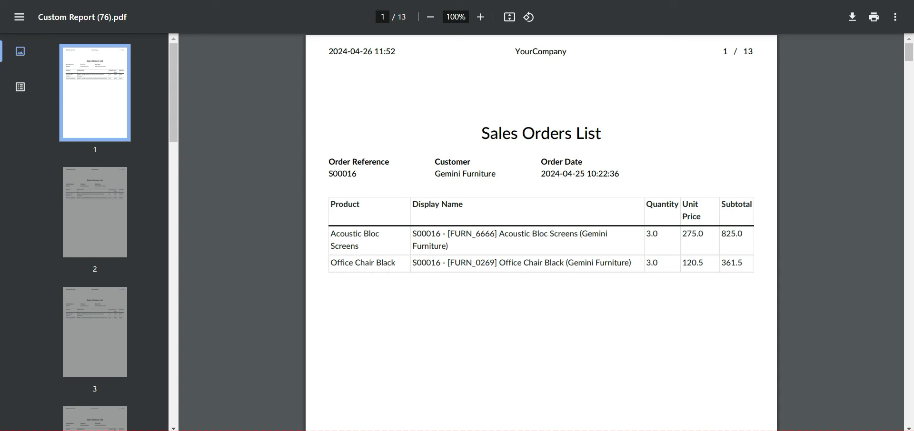
Review the order headers and line item tables across the Gemini Furniture PDF pages, and return to the wizard.
drag(909, 53, 908, 77)
scroll(541, 233, down, 3)
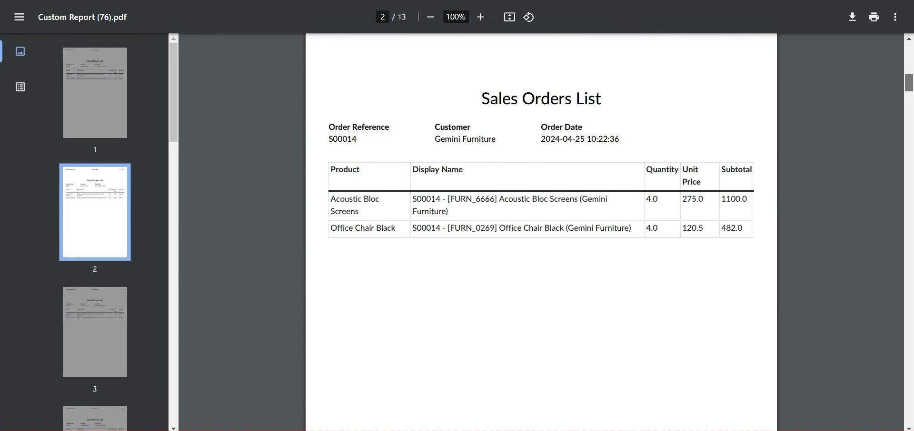
scroll(541, 232, down, 1)
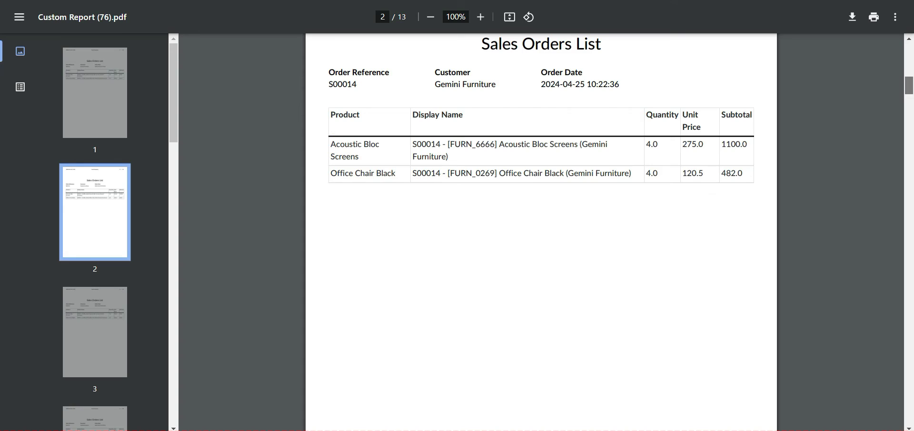
scroll(542, 232, down, 9)
scroll(541, 232, down, 9)
scroll(541, 232, up, 3)
scroll(541, 232, up, 20)
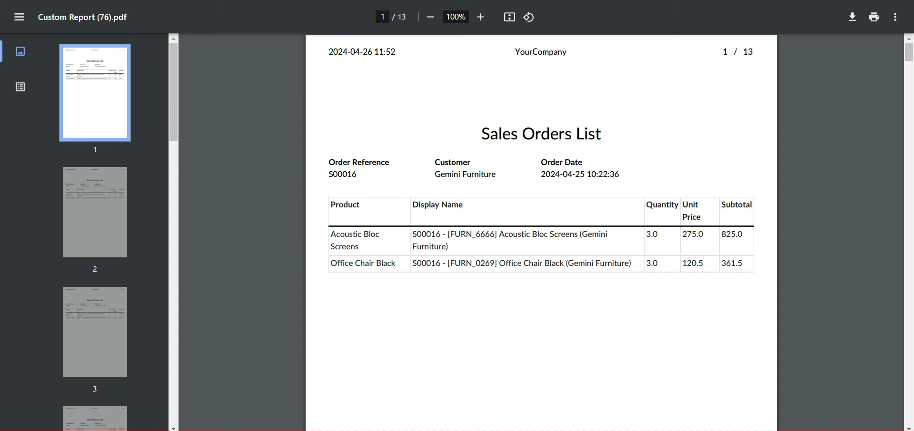
key(ctrl+shift+Tab)
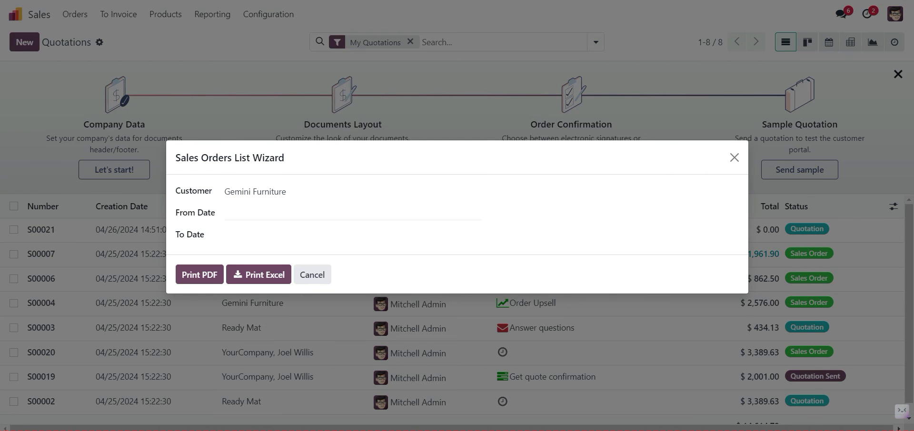
Print and view the Gemini Furniture PDF for 04/15/2024 14:00:00 to 04/26/2024 14:00:00, and close the wizard.
click(285, 213)
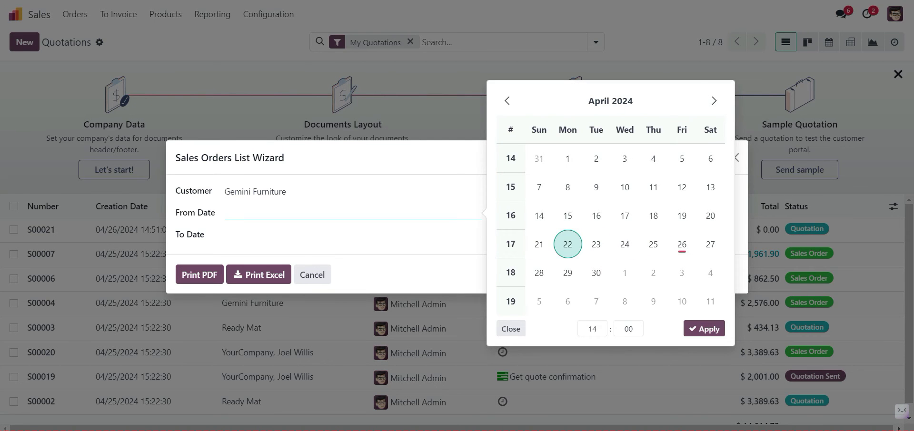
click(567, 215)
click(286, 235)
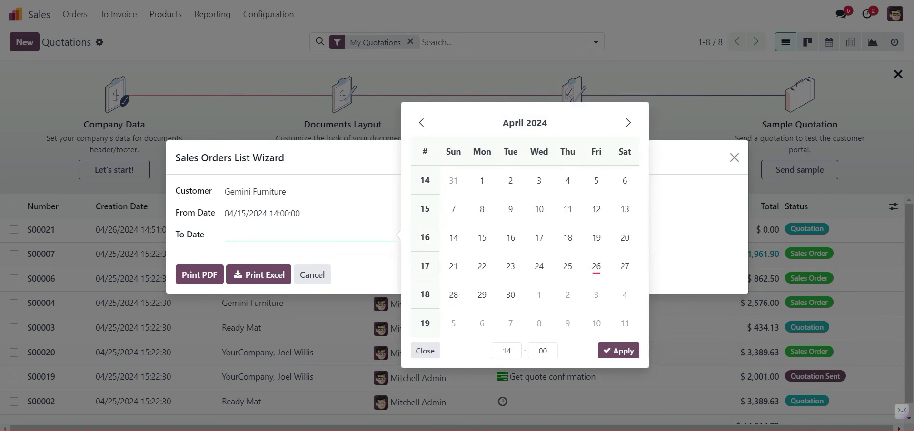
click(596, 266)
click(199, 275)
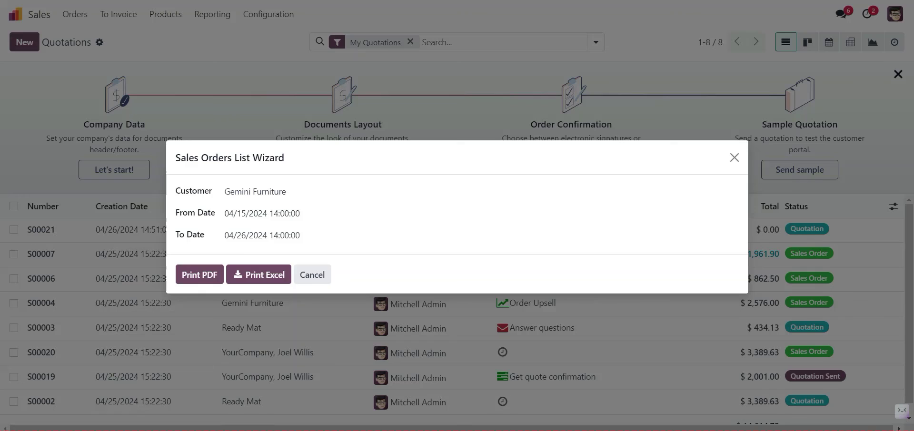
click(754, 18)
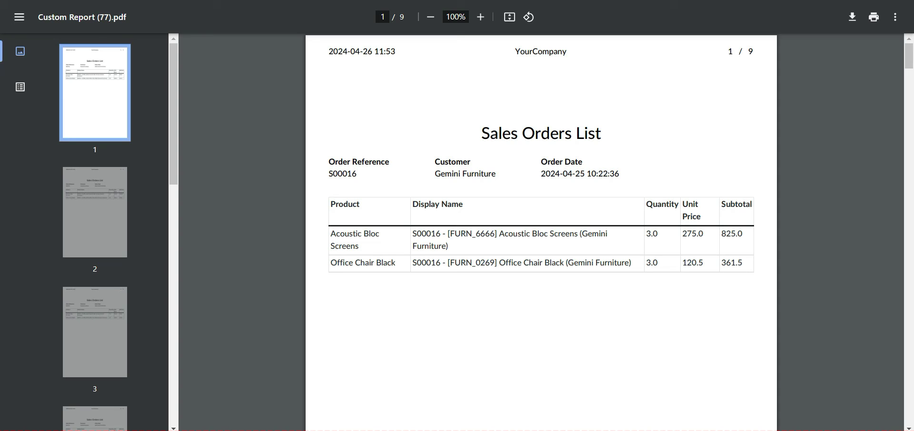
click(172, 1)
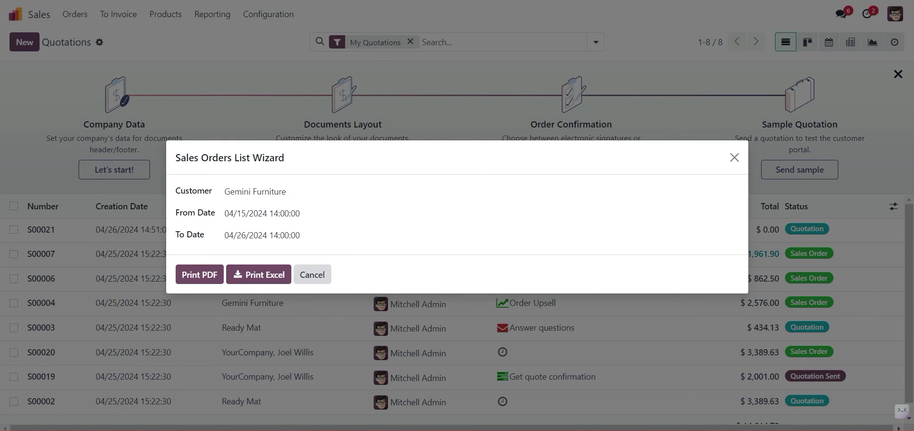
click(313, 275)
Switch to the Report Builder app and open the parameters of the Sales Orders List report.
click(16, 13)
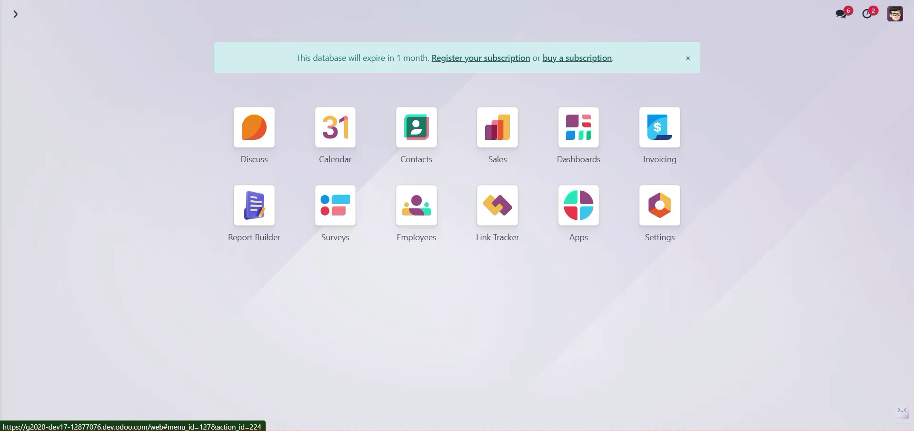
click(253, 205)
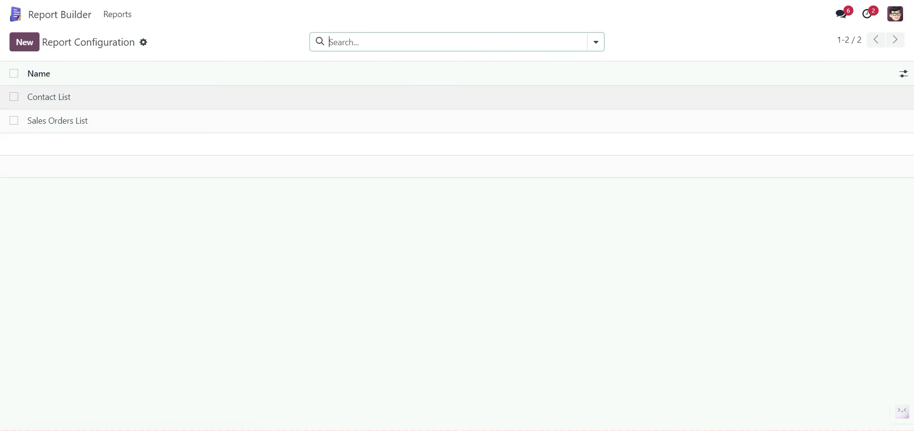
click(57, 120)
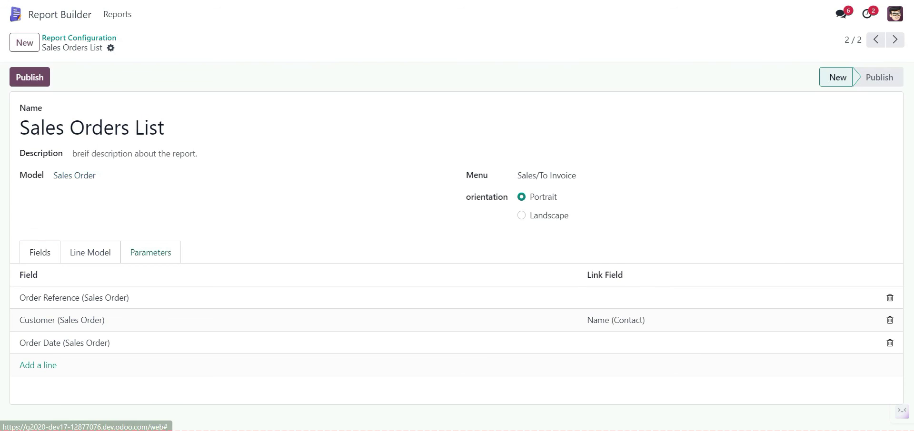
click(150, 252)
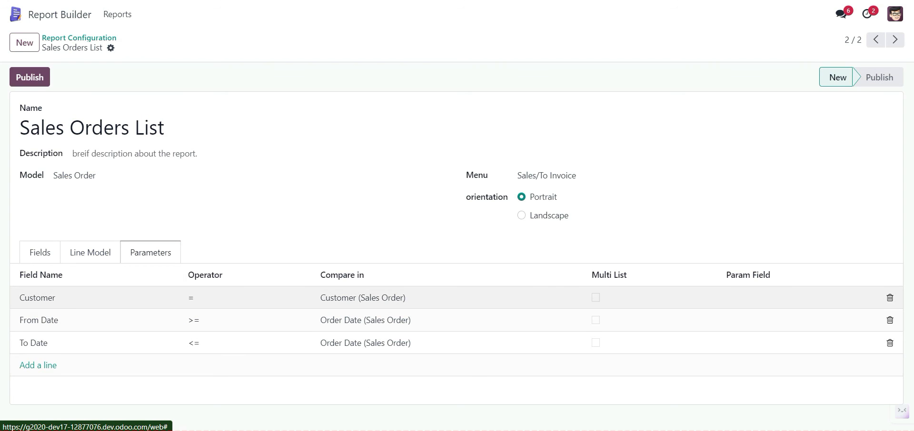
Set the Customer parameter to the Contains operator with Multi List enabled, save and publish the report.
click(596, 298)
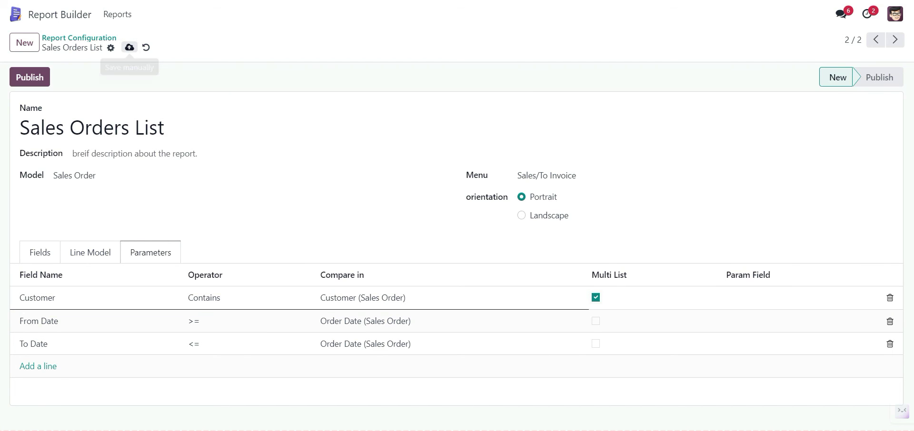
click(129, 47)
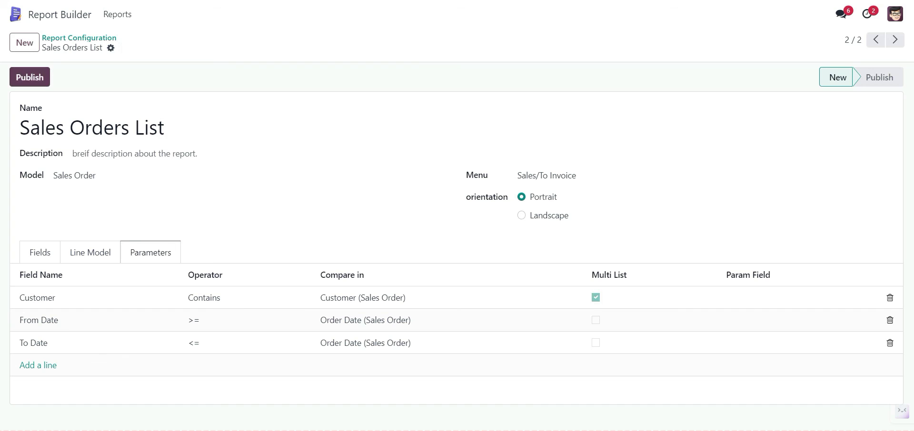
click(30, 77)
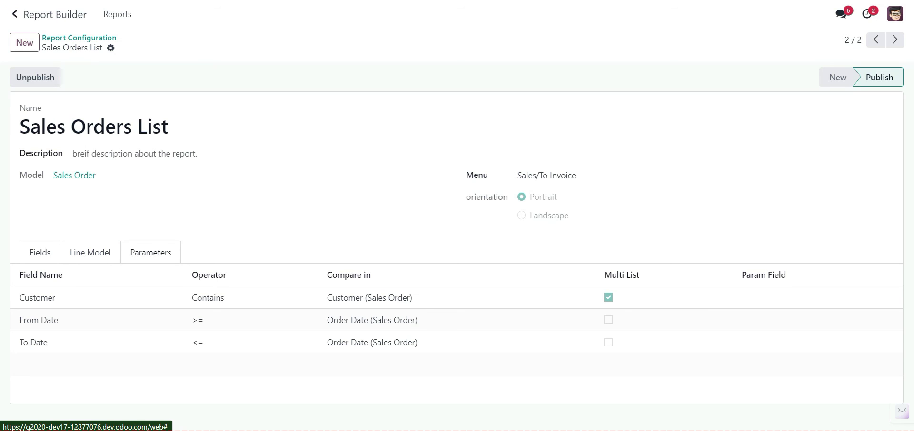
Leave the Report Builder, reload the home screen, and open the Sales Orders List wizard in the Sales app.
click(14, 14)
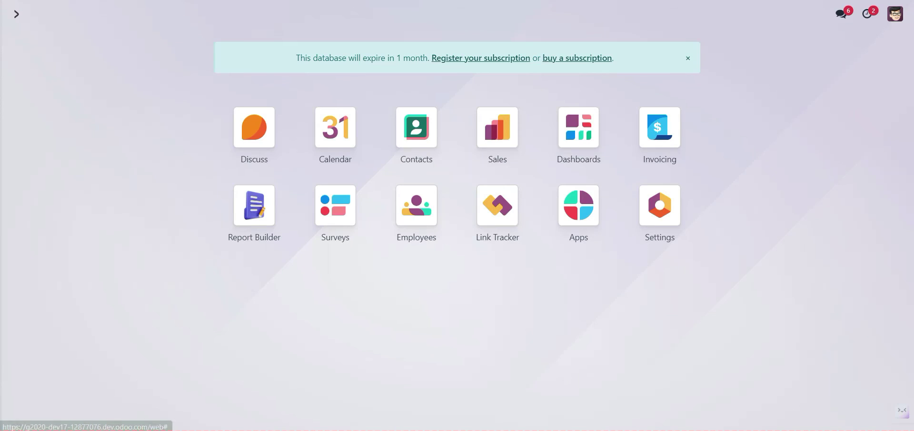
key(F5)
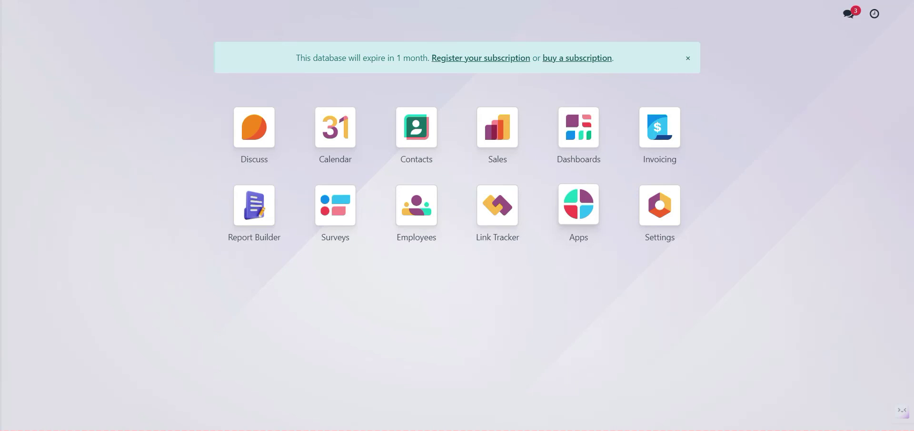
click(255, 205)
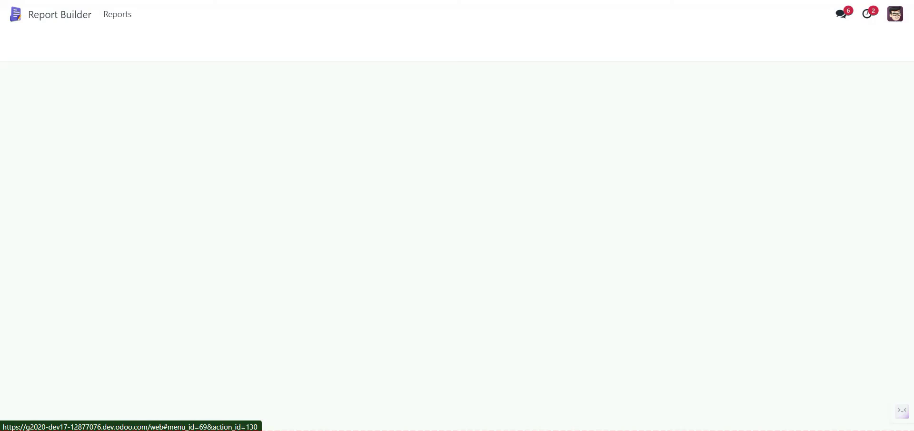
click(117, 14)
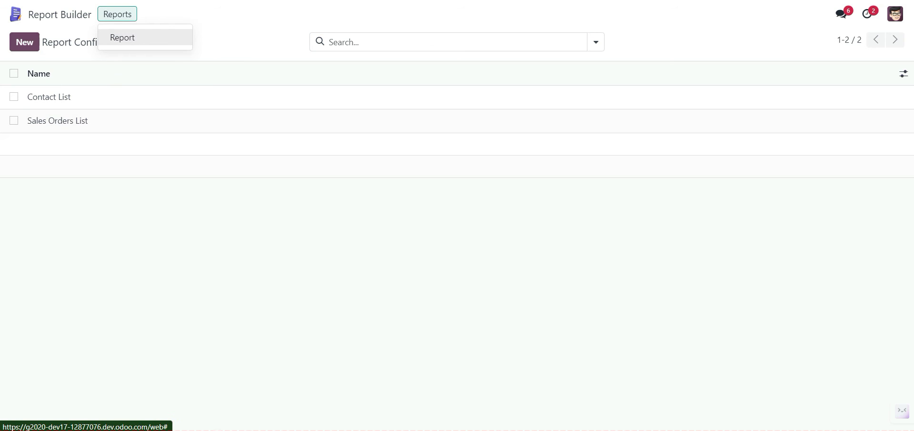
click(16, 14)
click(497, 127)
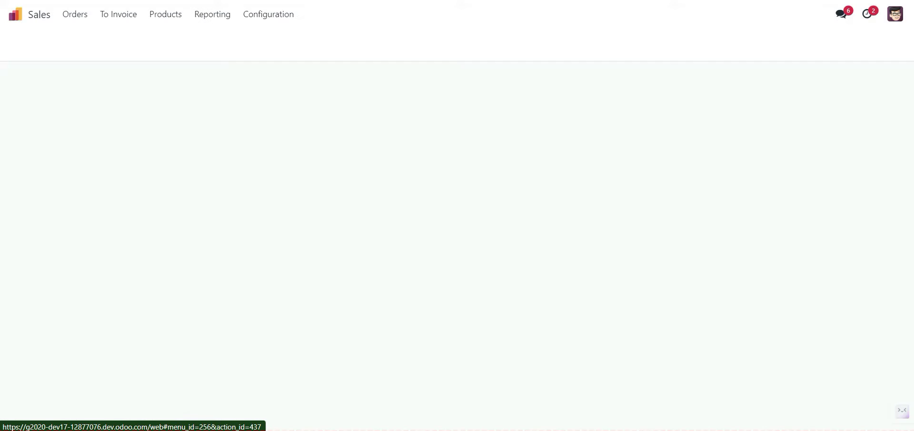
click(118, 13)
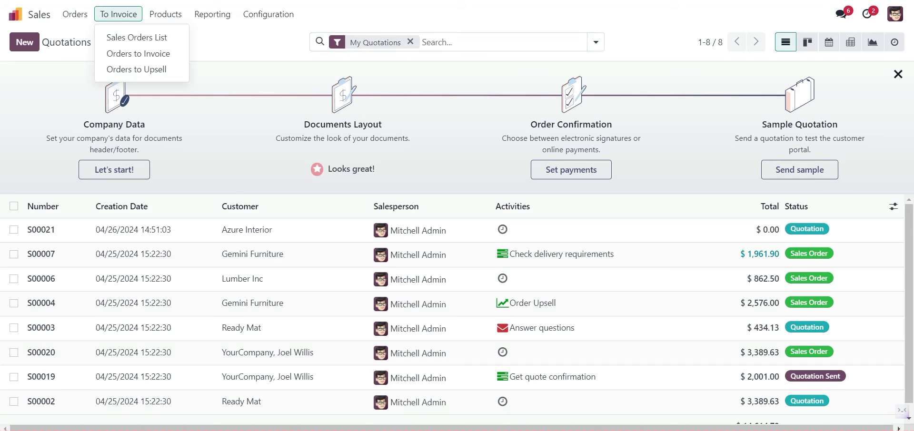
click(137, 37)
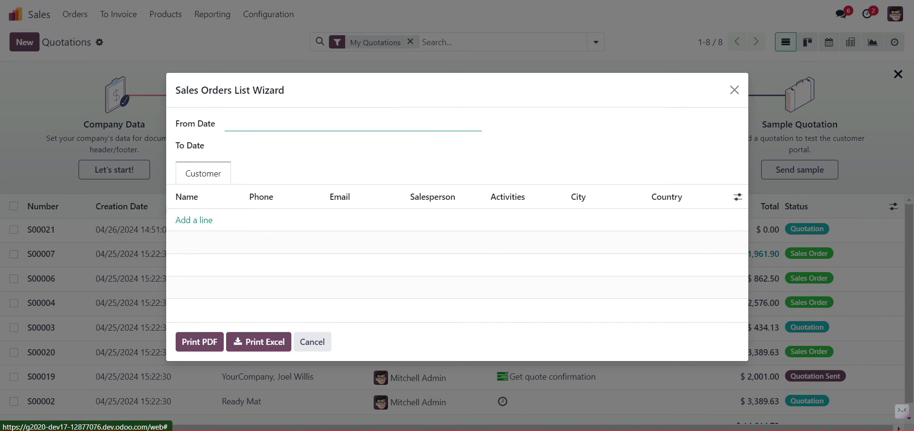
Add Azure Interior, Deco Addict and Gemini Furniture as customers in the Sales Orders List wizard.
click(194, 221)
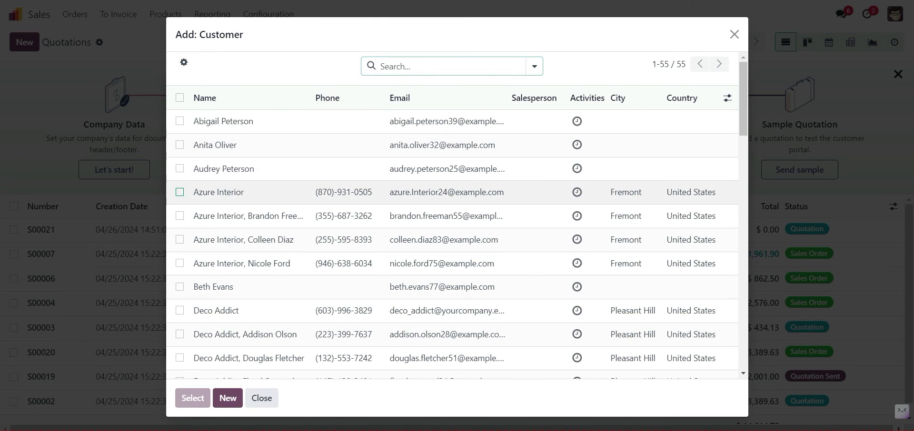
click(179, 192)
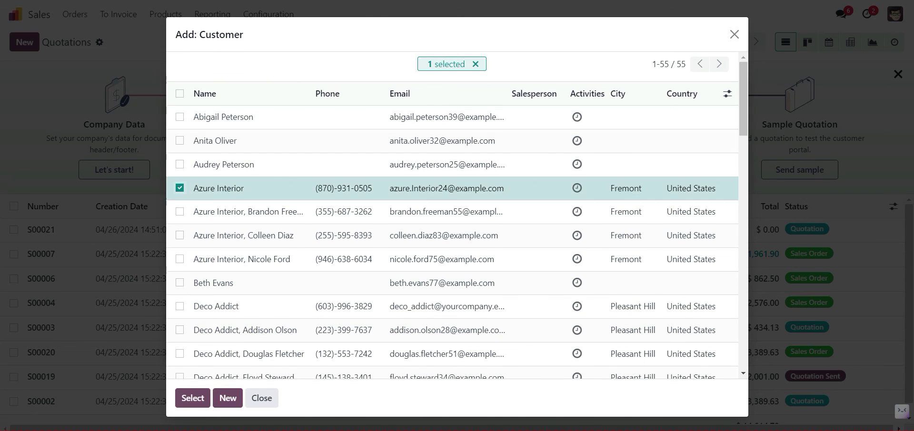
click(179, 307)
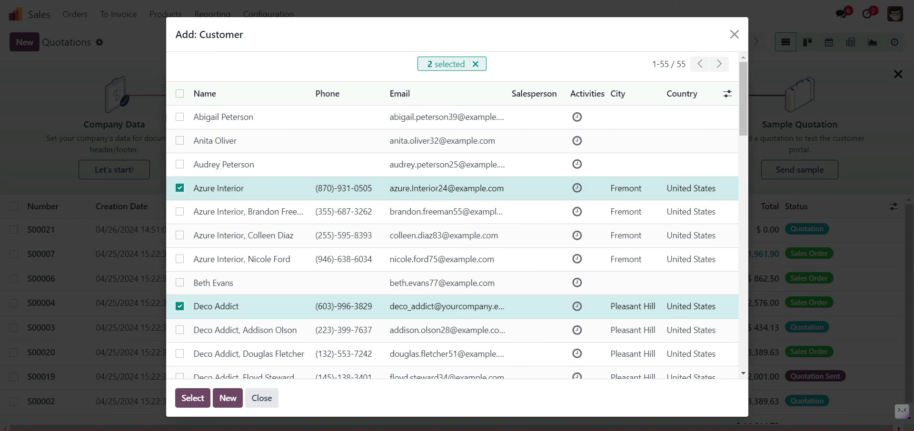
scroll(457, 216, down, 6)
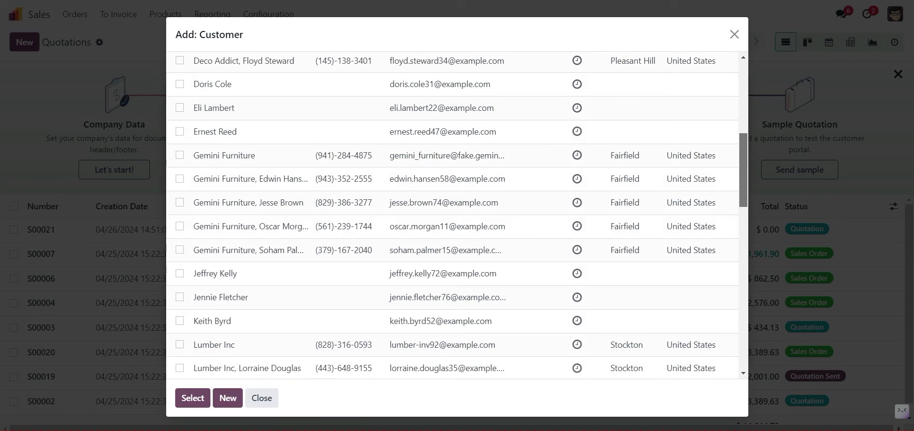
click(180, 155)
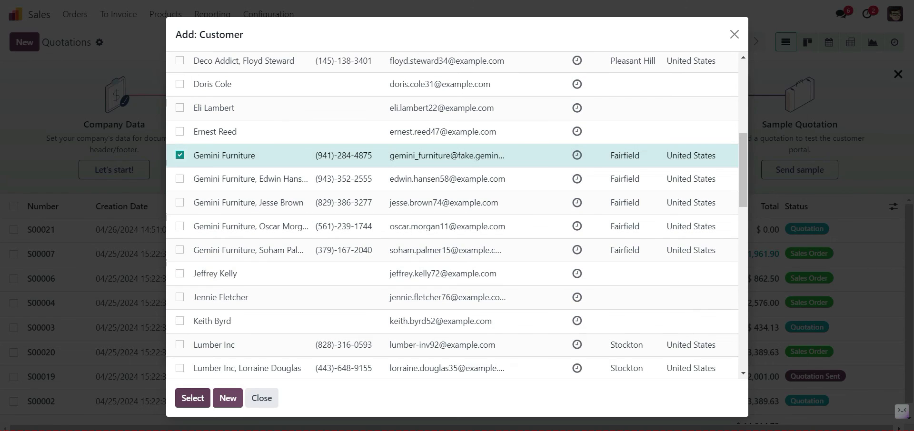
click(192, 398)
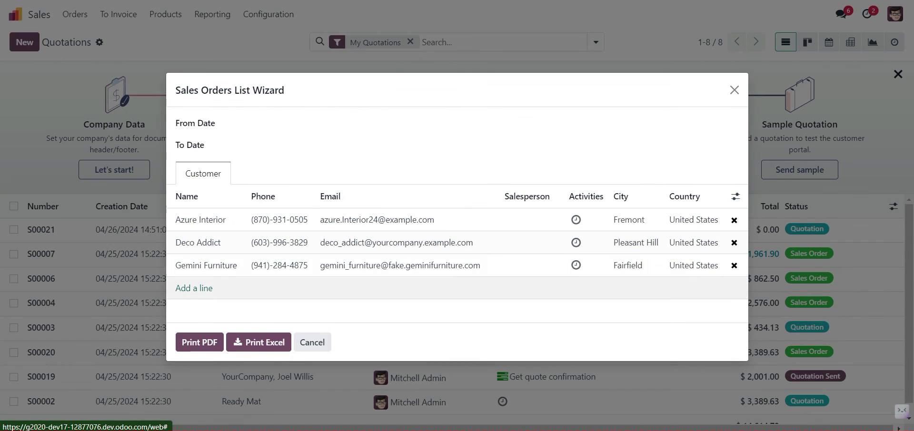
Print the report for the three selected customers as PDF and check the first page's header and order reference.
click(200, 342)
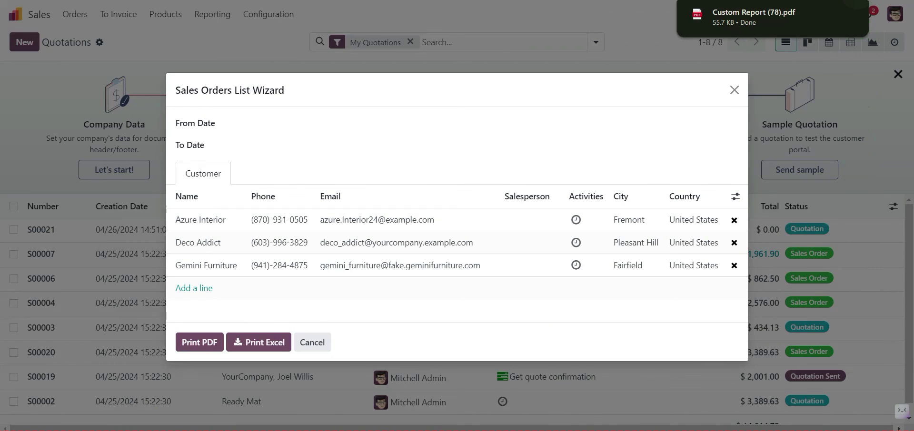
click(757, 14)
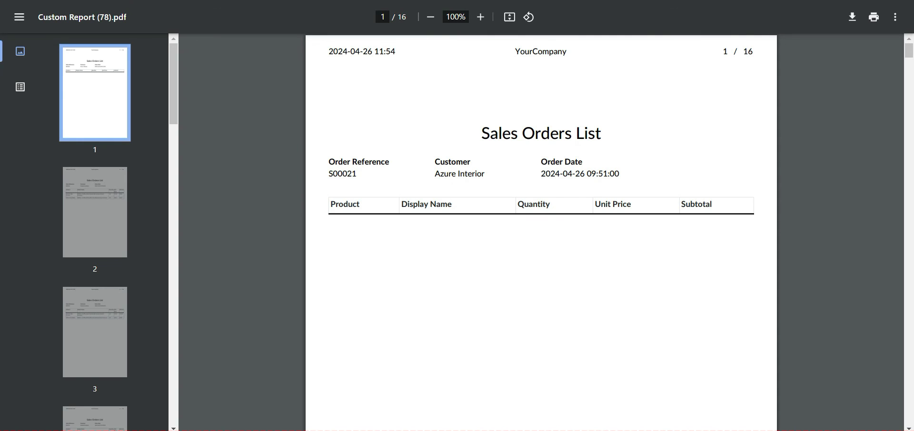
triple_click(749, 52)
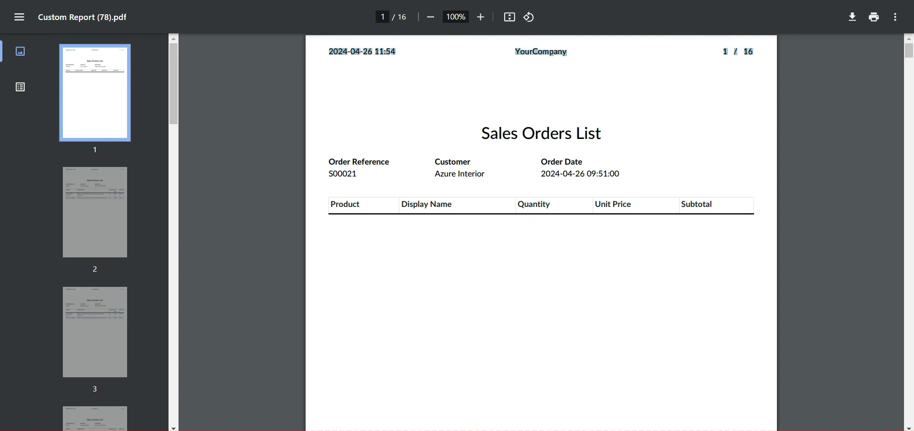
double_click(343, 174)
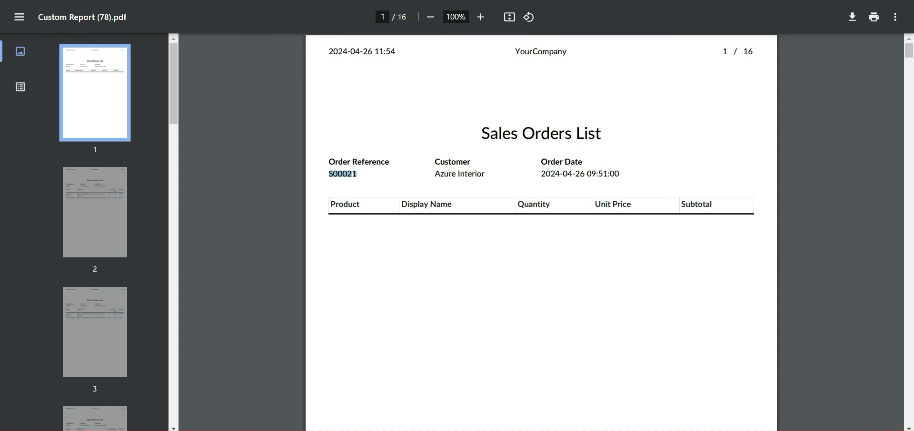
Review the Gemini Furniture order on page 2 of the PDF, and return to the wizard to close it.
drag(909, 51, 909, 74)
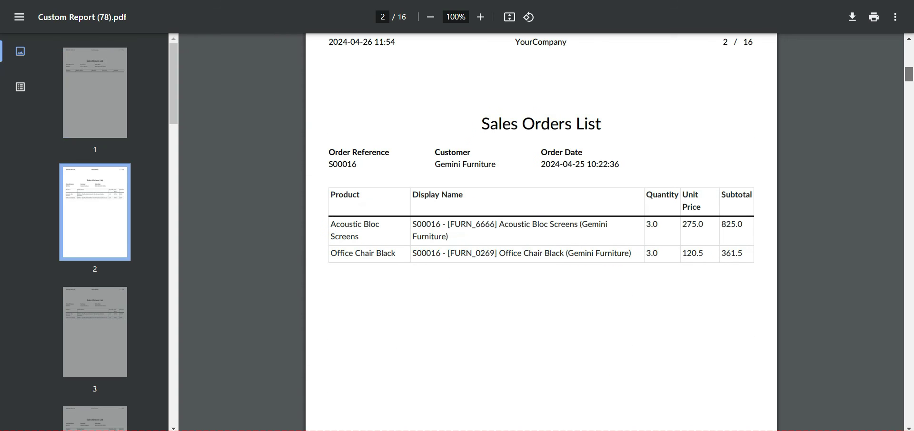
drag(908, 74, 909, 50)
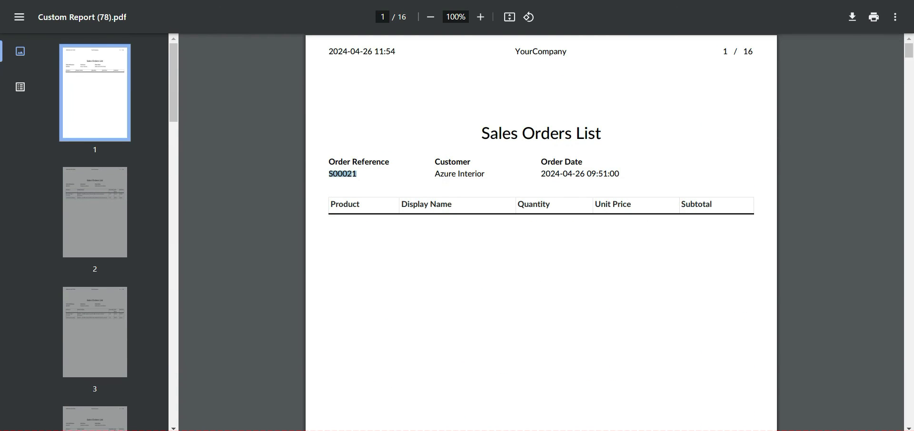
key(ctrl+shift+Tab)
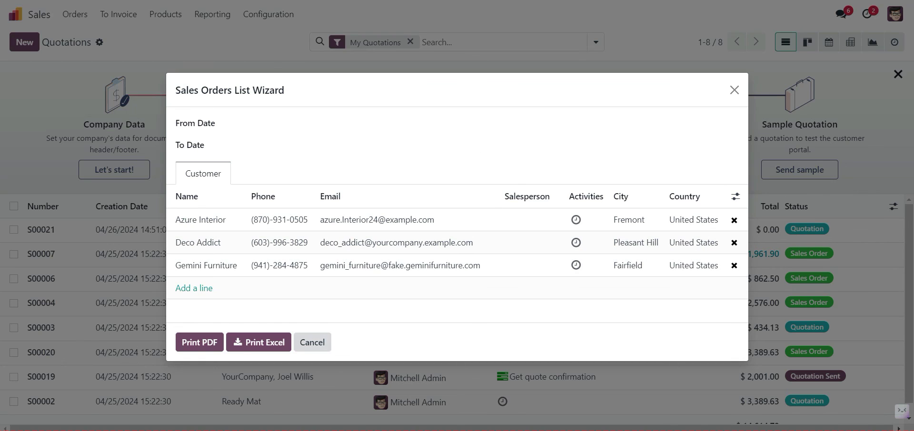
click(312, 342)
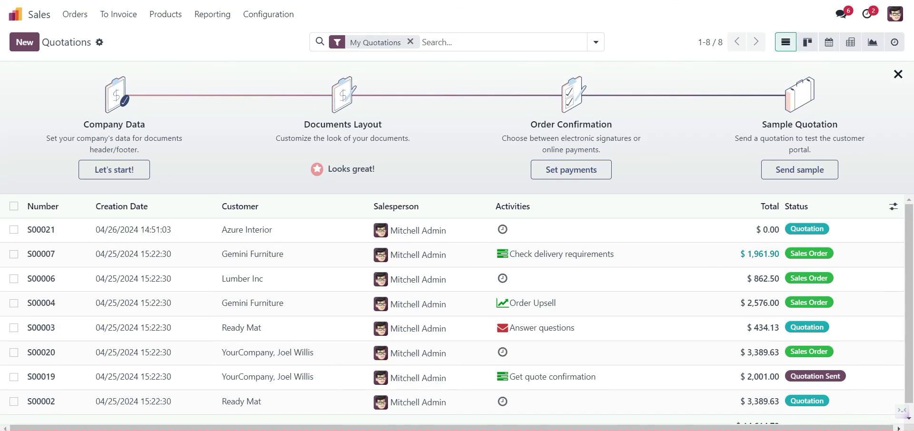